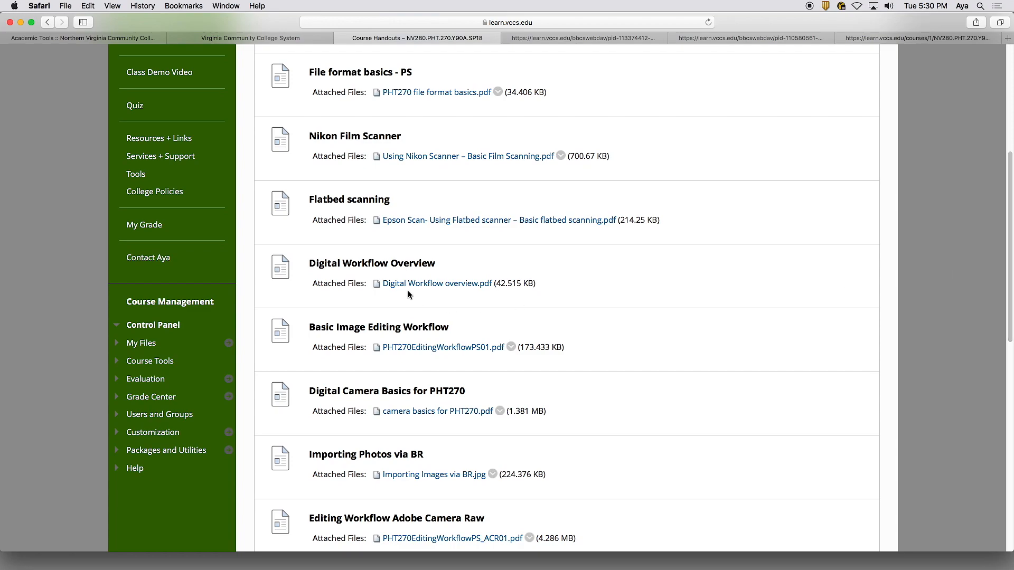
# Step: View the Digital Workflow Overview handout, then switch to Lightroom Classic
pyautogui.click(887, 39)
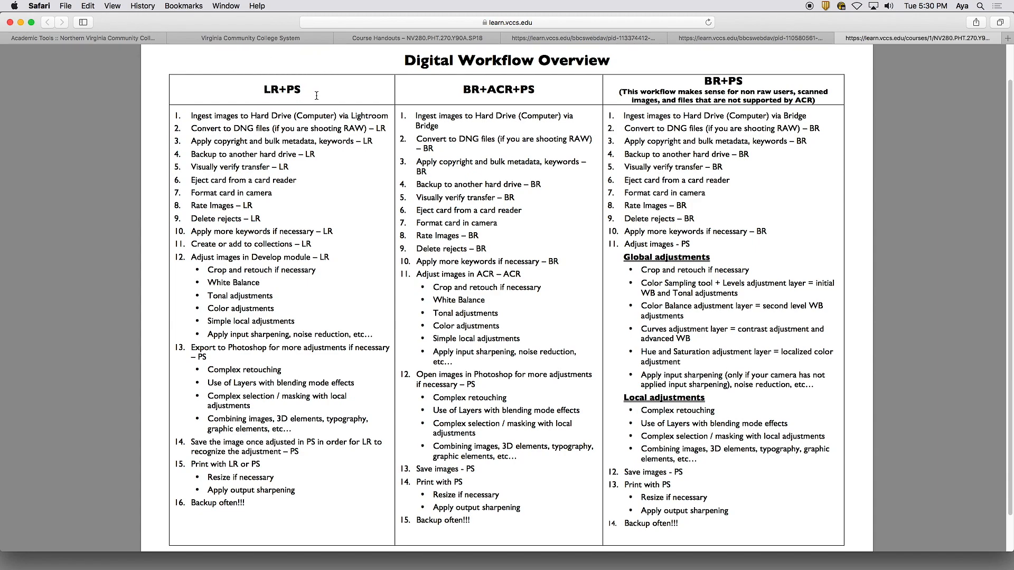
pyautogui.moveTo(482, 568)
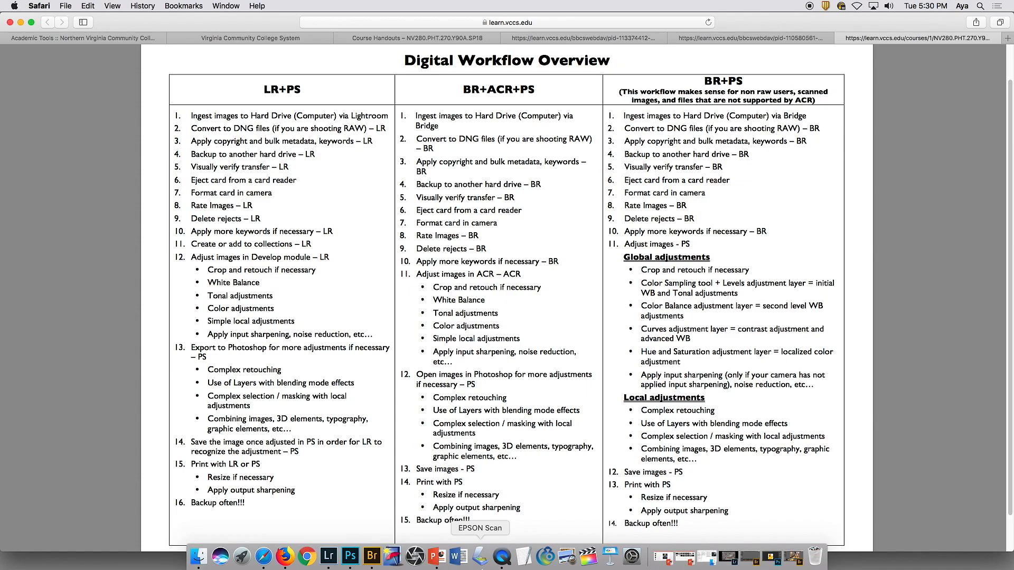
pyautogui.click(329, 560)
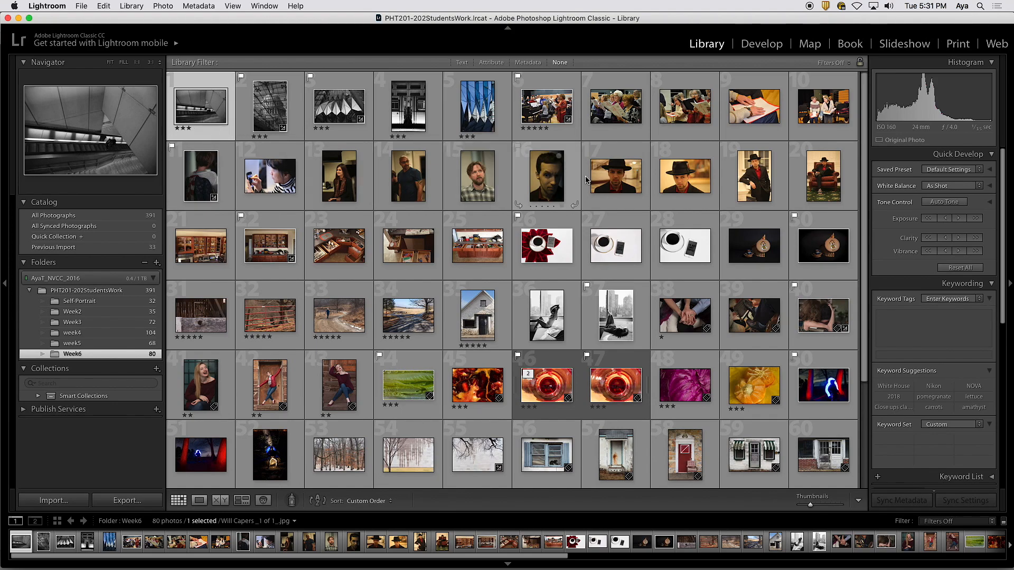
# Step: Select the photo of hands on white paper and look over its options for editing in another application
pyautogui.click(741, 109)
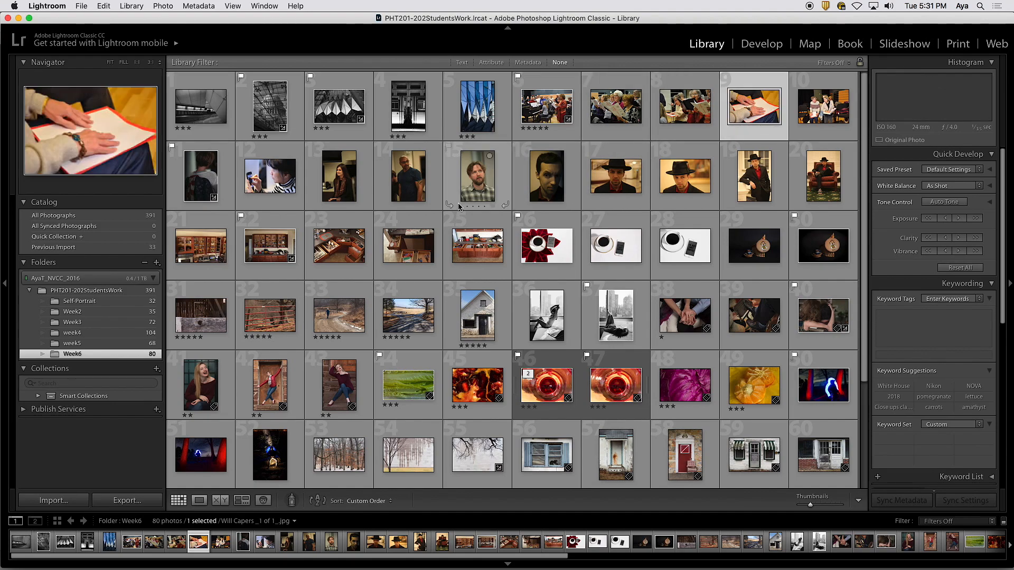
pyautogui.rightClick(750, 106)
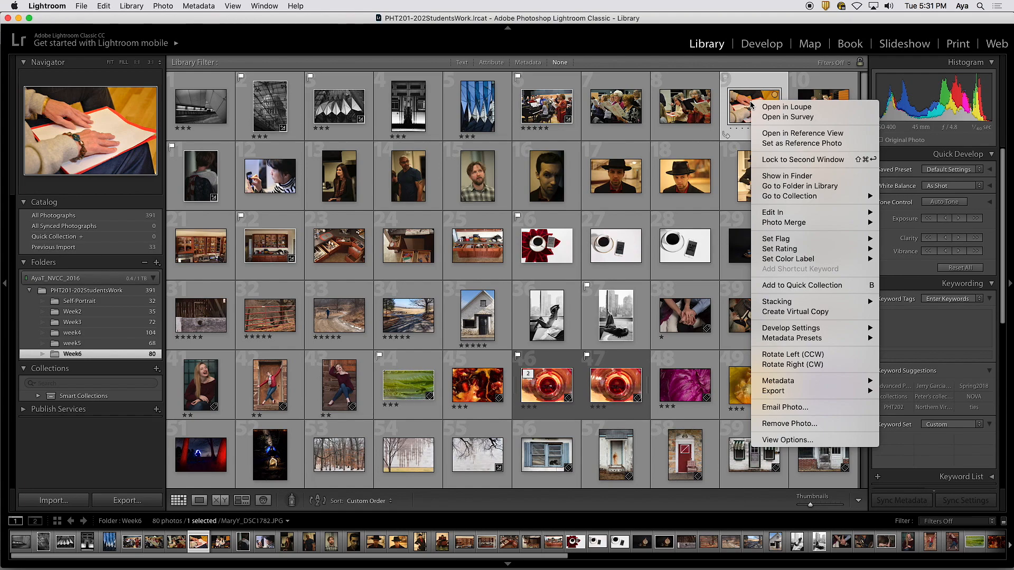
pyautogui.moveTo(776, 214)
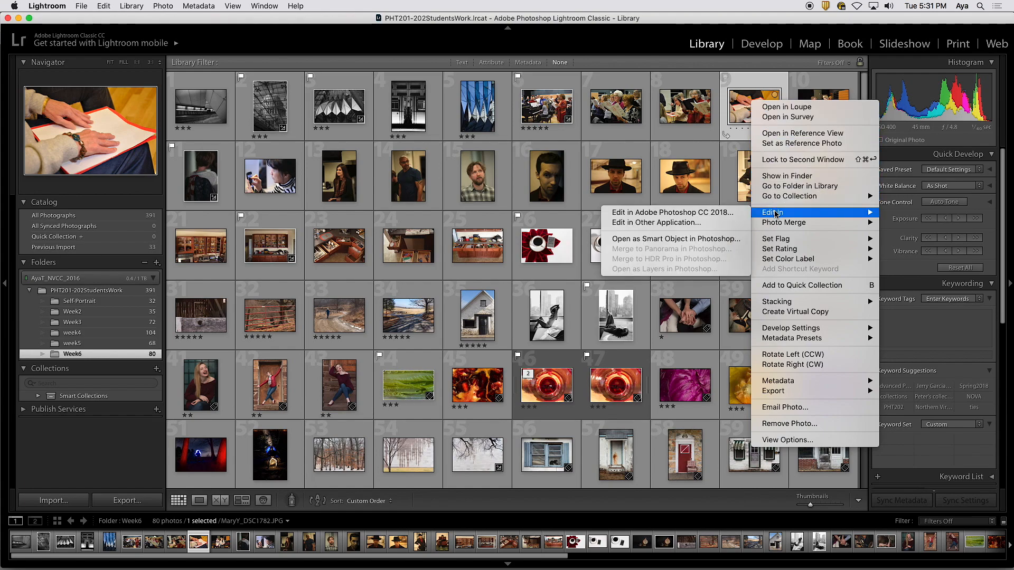
pyautogui.click(730, 216)
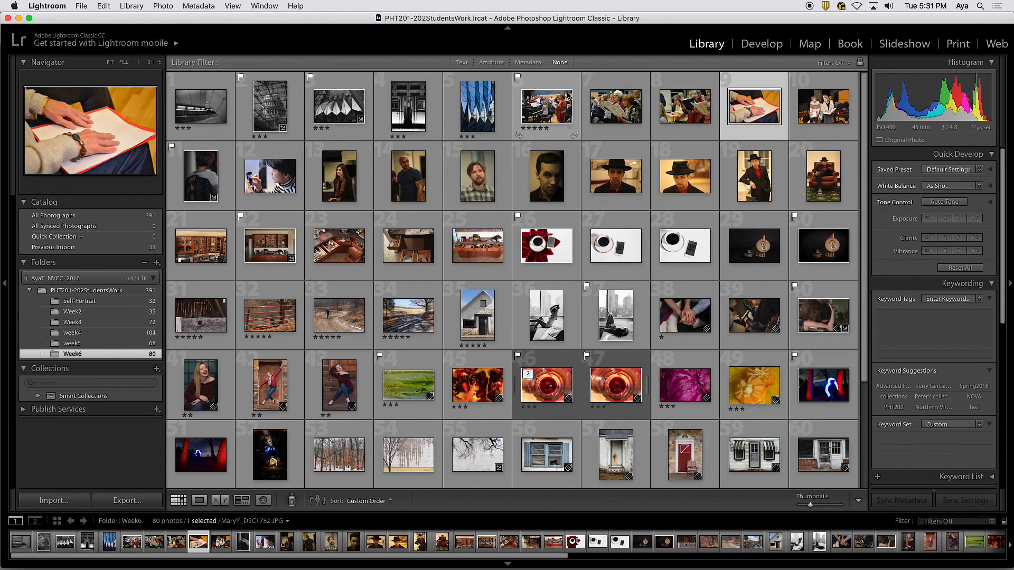
# Step: Open the External Editing preferences
pyautogui.click(63, 6)
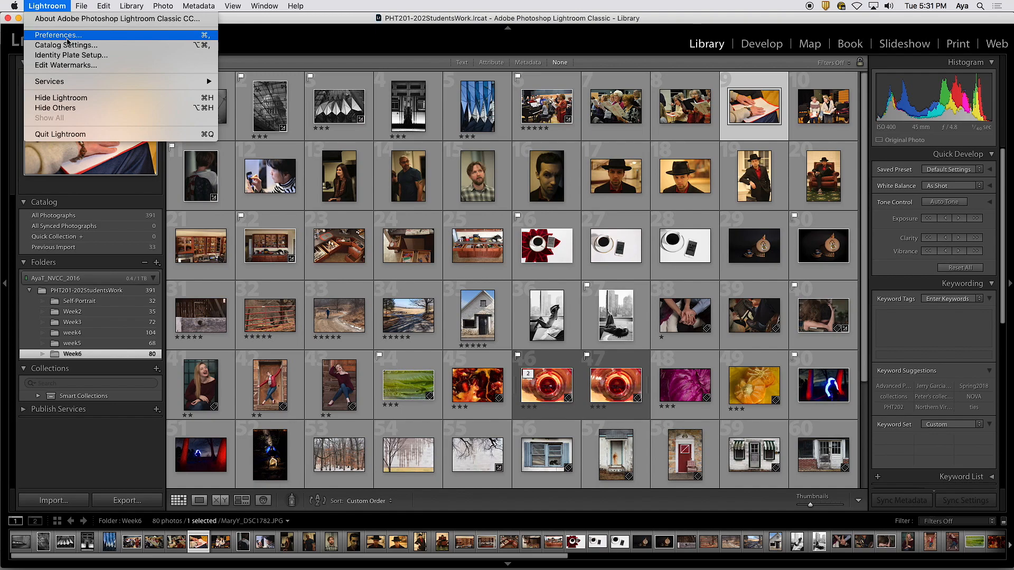
pyautogui.click(67, 38)
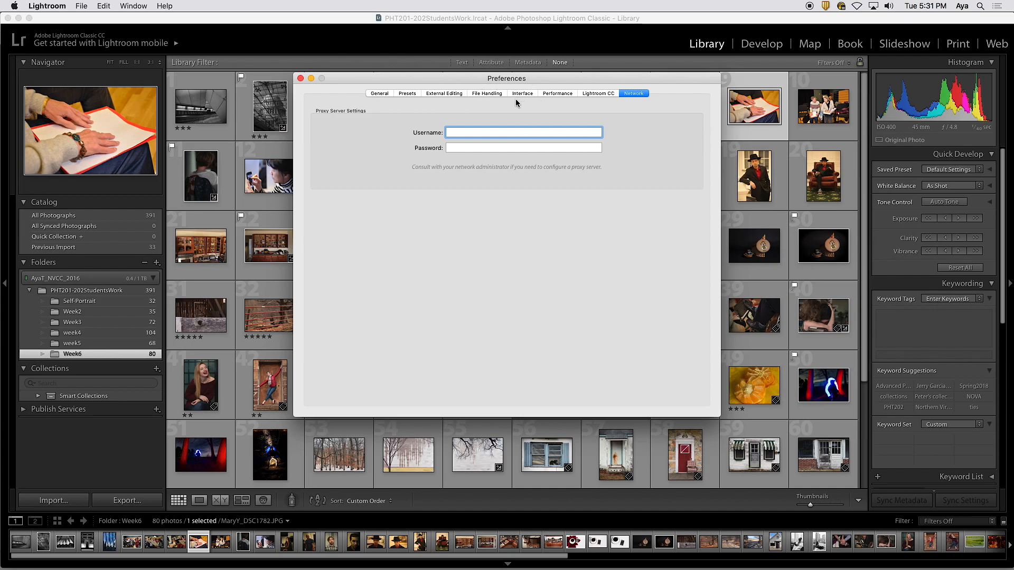
pyautogui.click(441, 93)
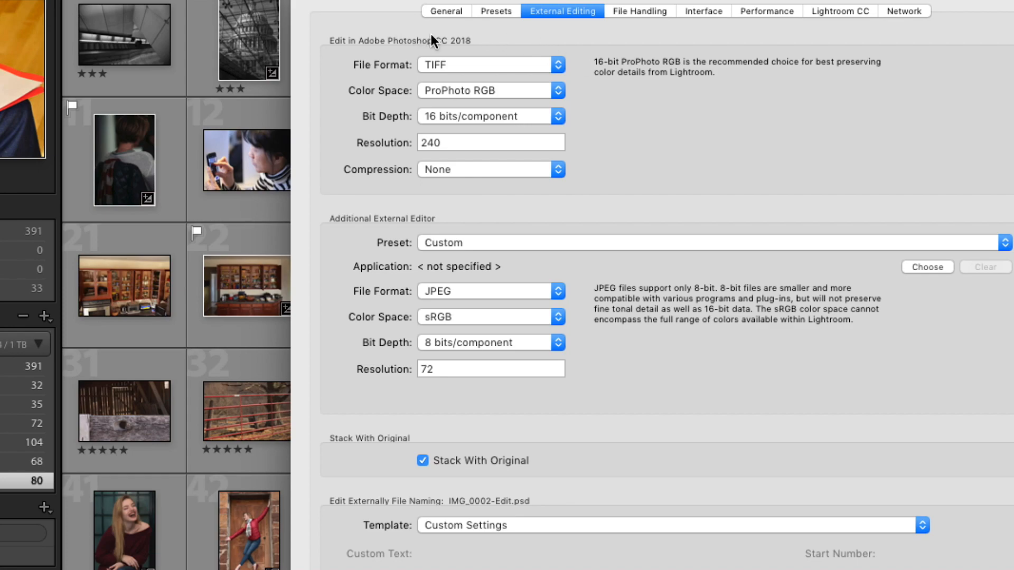
# Step: Review the file format, color space, bit depth, resolution and compression choices for editing in Adobe Photoshop CC 2018
pyautogui.click(493, 67)
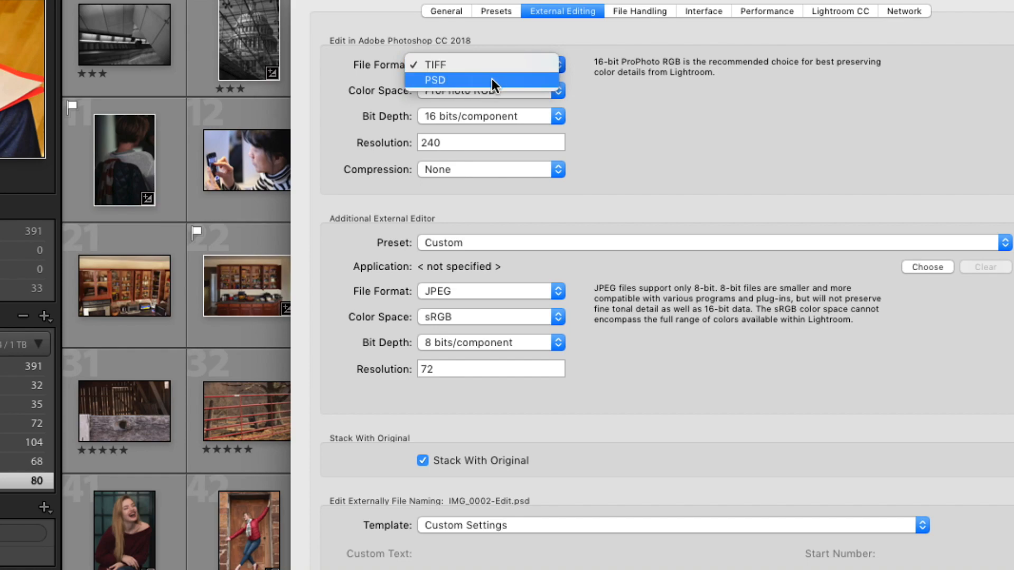
pyautogui.click(494, 65)
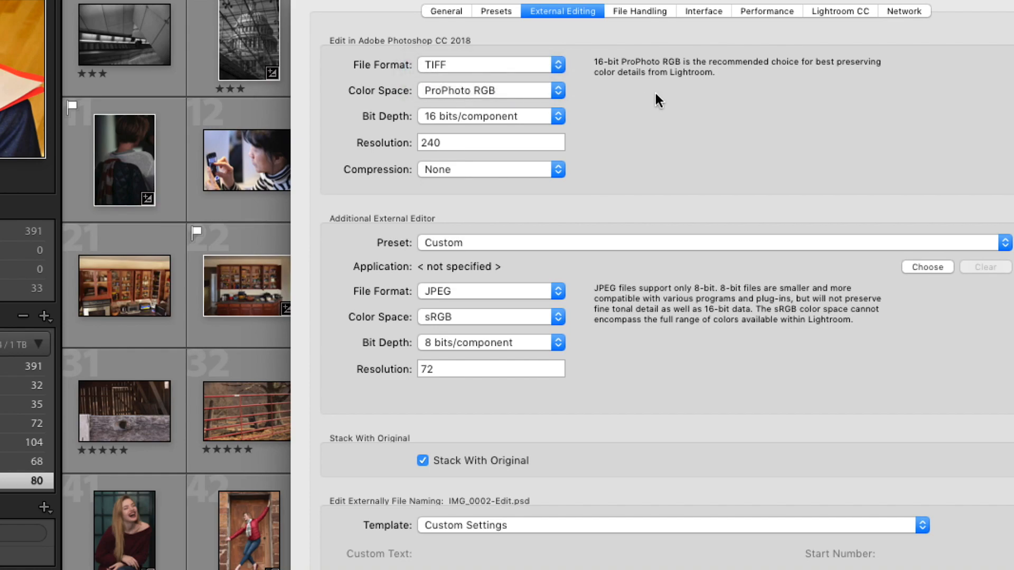
pyautogui.click(559, 92)
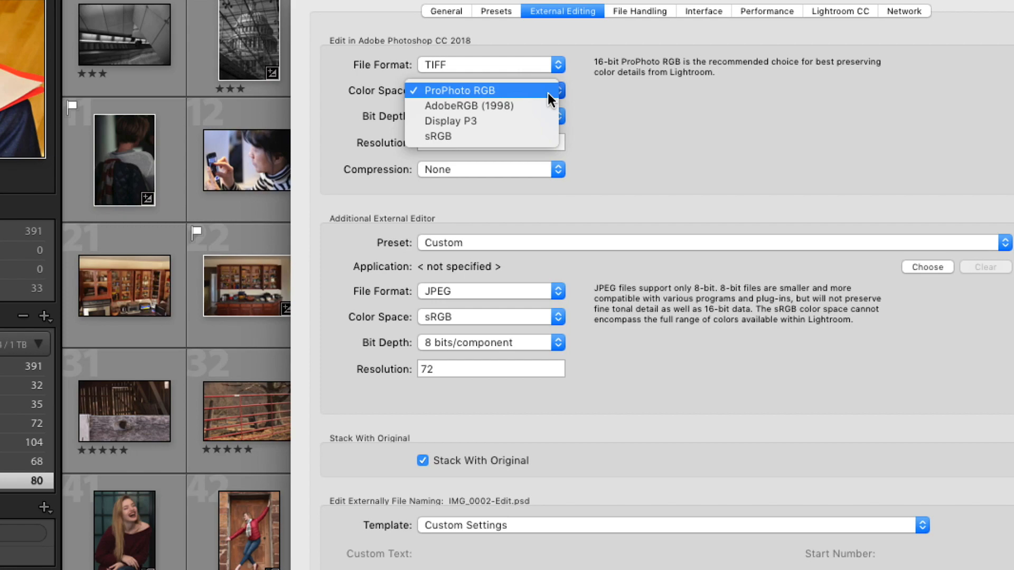
pyautogui.click(548, 93)
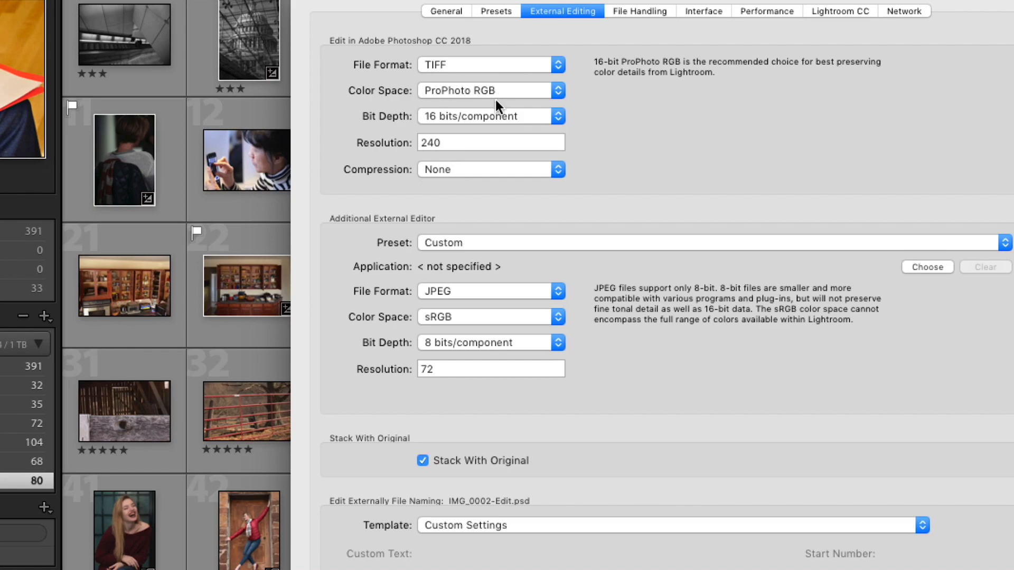
pyautogui.click(535, 121)
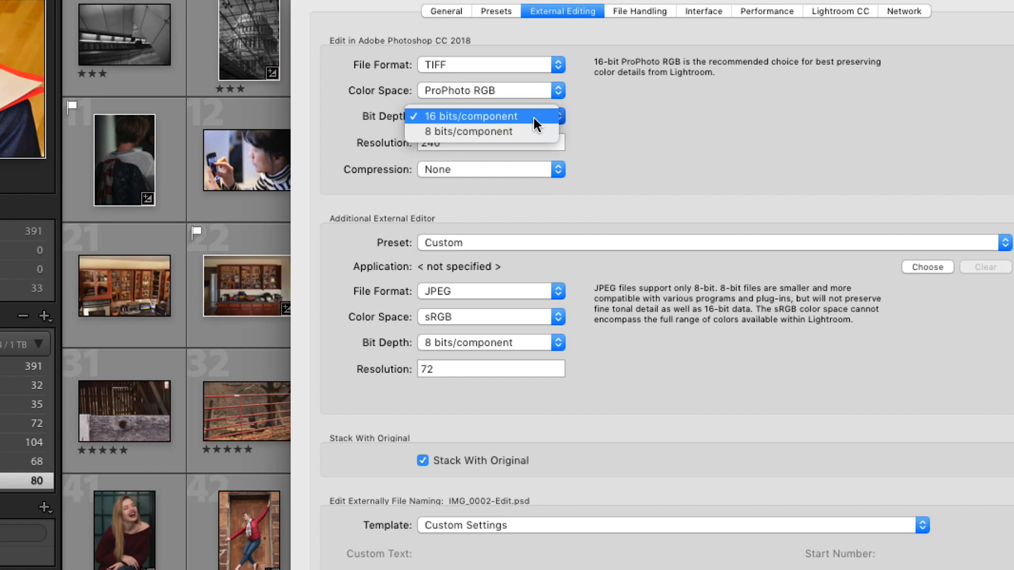
pyautogui.click(534, 118)
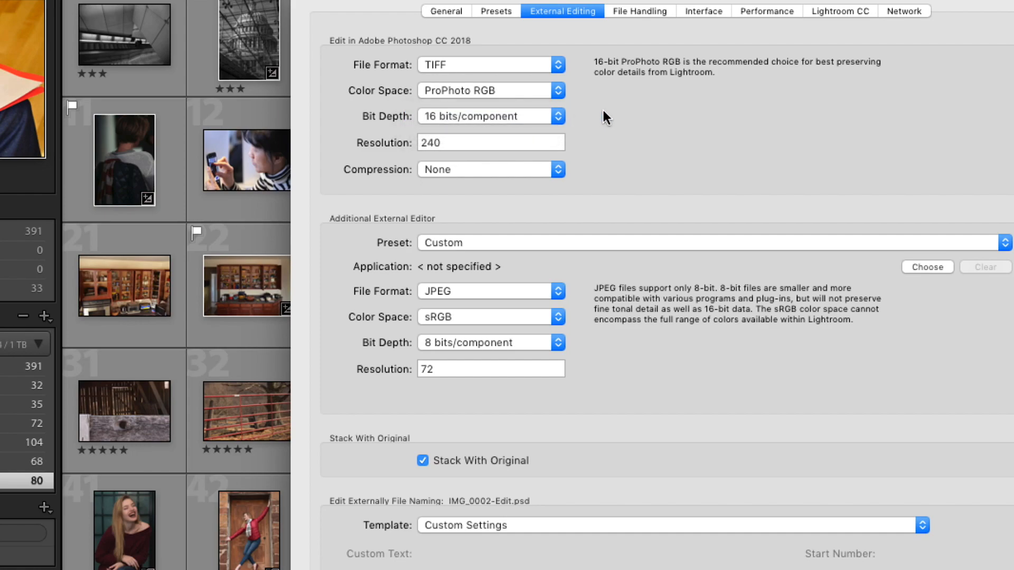
pyautogui.doubleClick(445, 142)
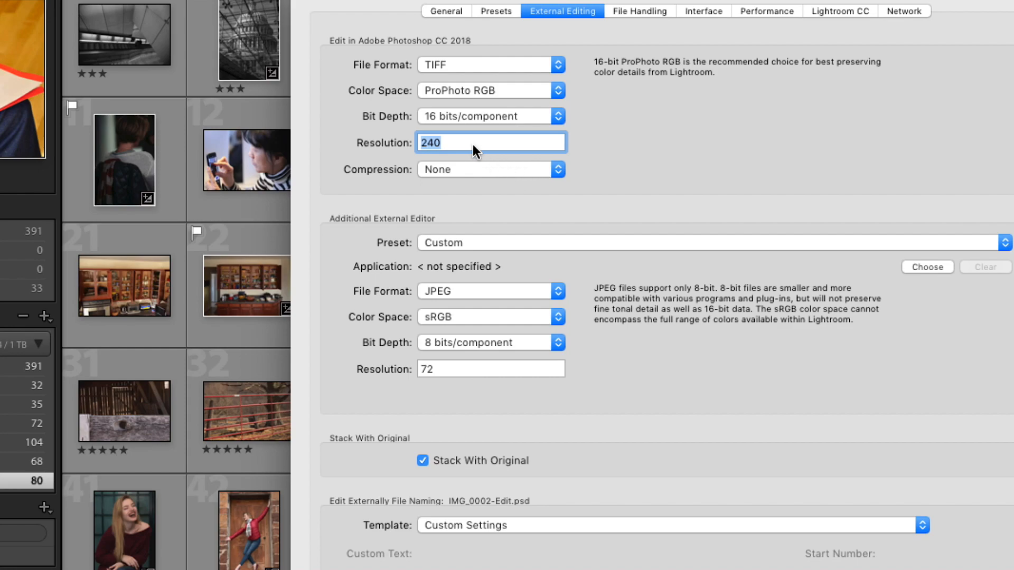
pyautogui.click(510, 170)
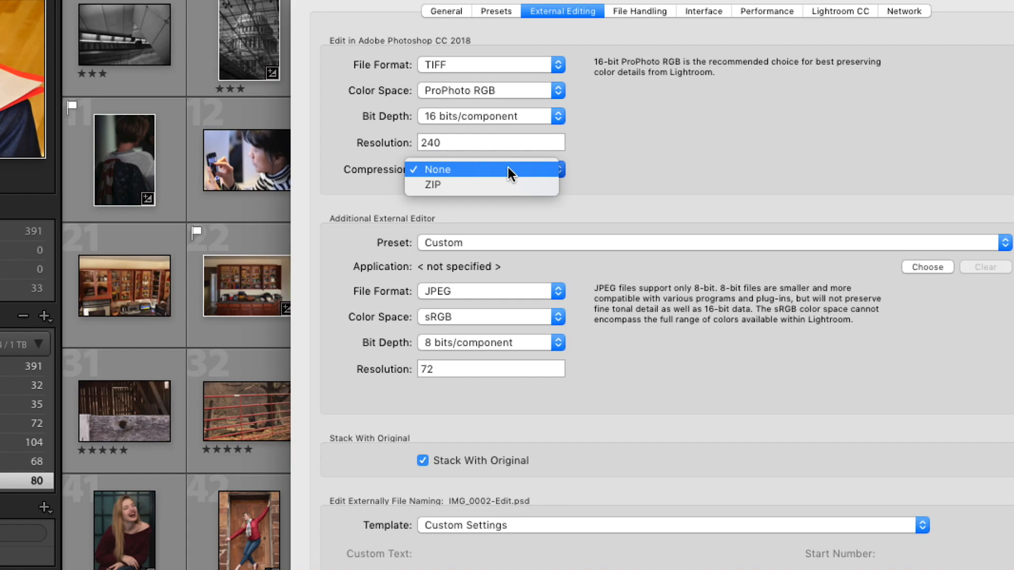
pyautogui.click(509, 168)
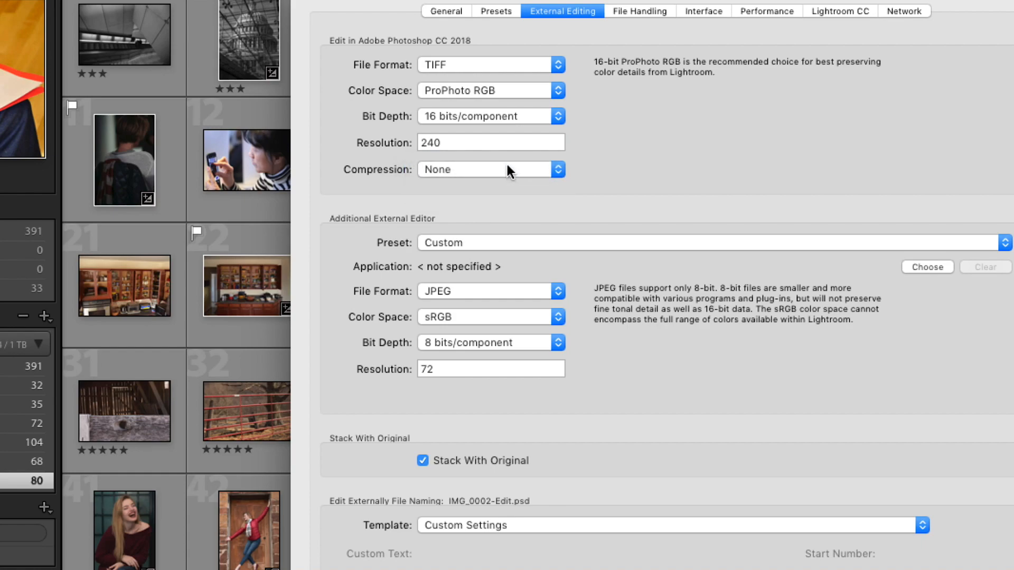
# Step: Set the file format for editing in Adobe Photoshop CC 2018 to PSD
pyautogui.click(454, 64)
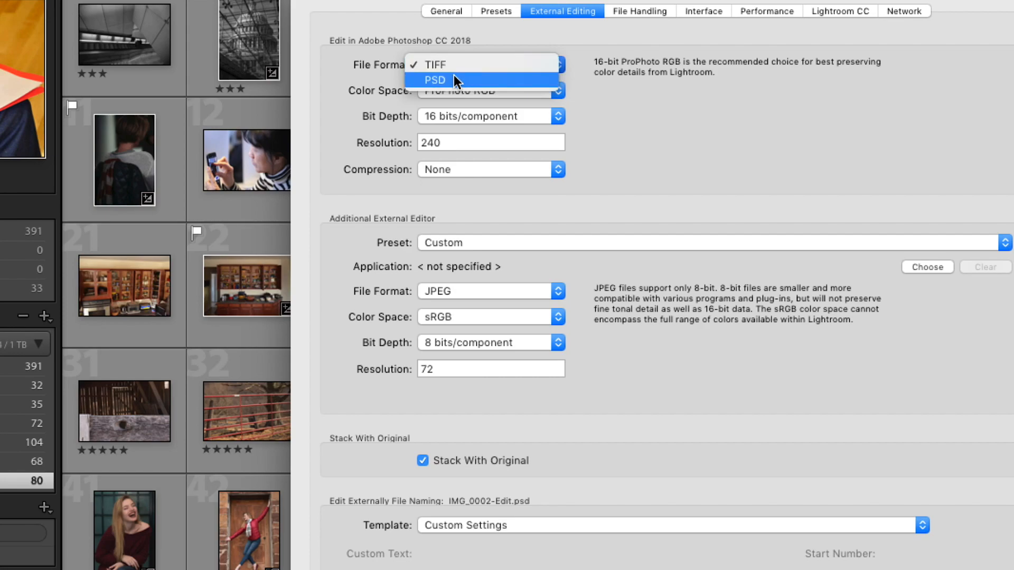
pyautogui.click(456, 80)
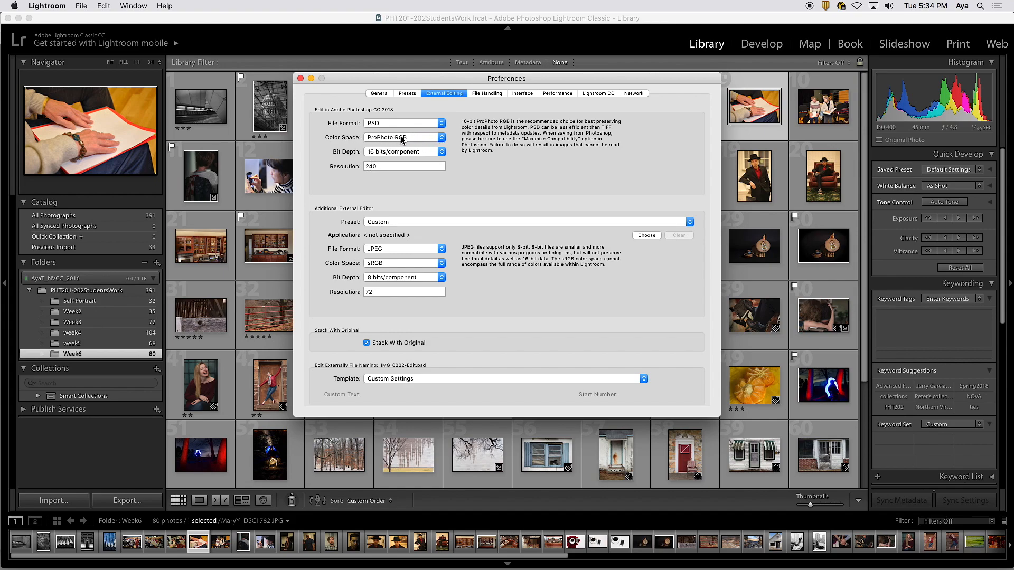
# Step: Switch to Photoshop and open the ACR_demo_image01 smart object of the ACR_demo_image01-1 document in Camera Raw
pyautogui.moveTo(499, 565)
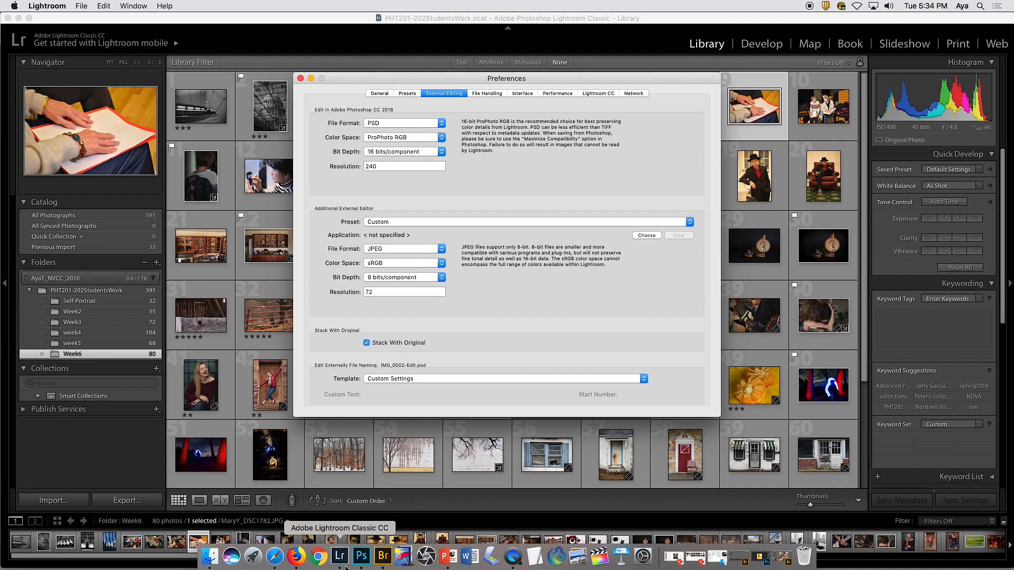
pyautogui.click(362, 561)
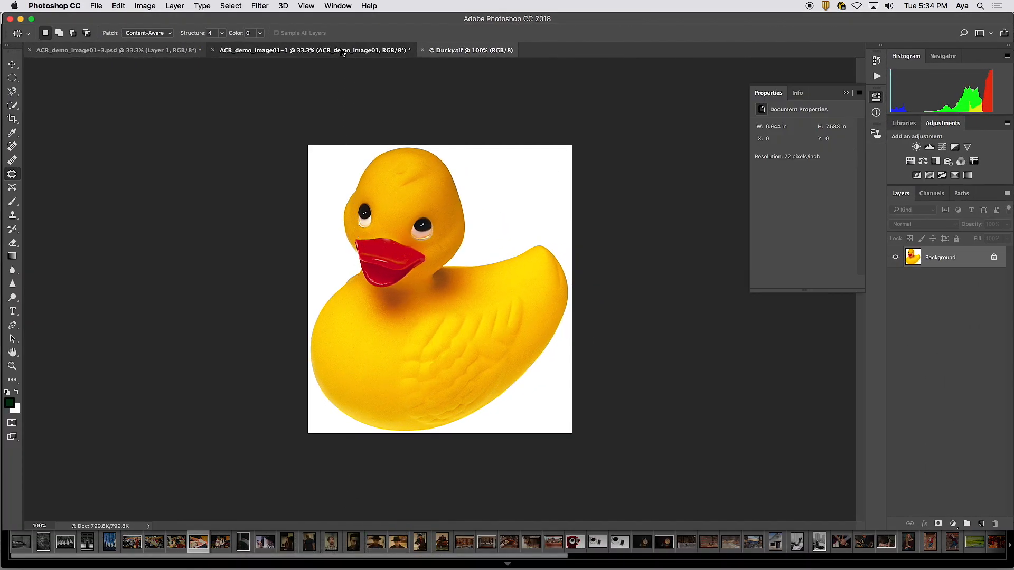
pyautogui.click(342, 50)
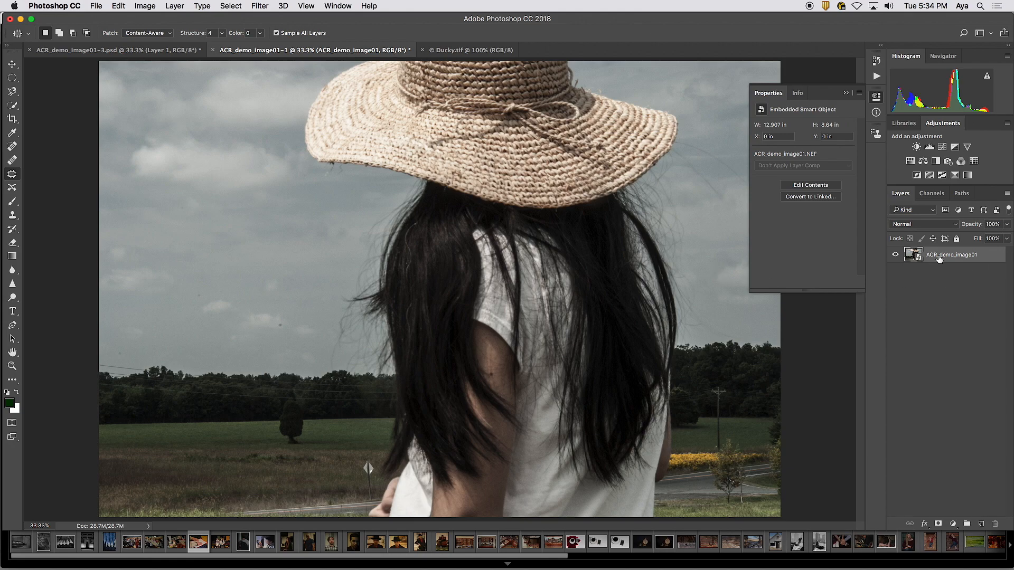
pyautogui.doubleClick(915, 255)
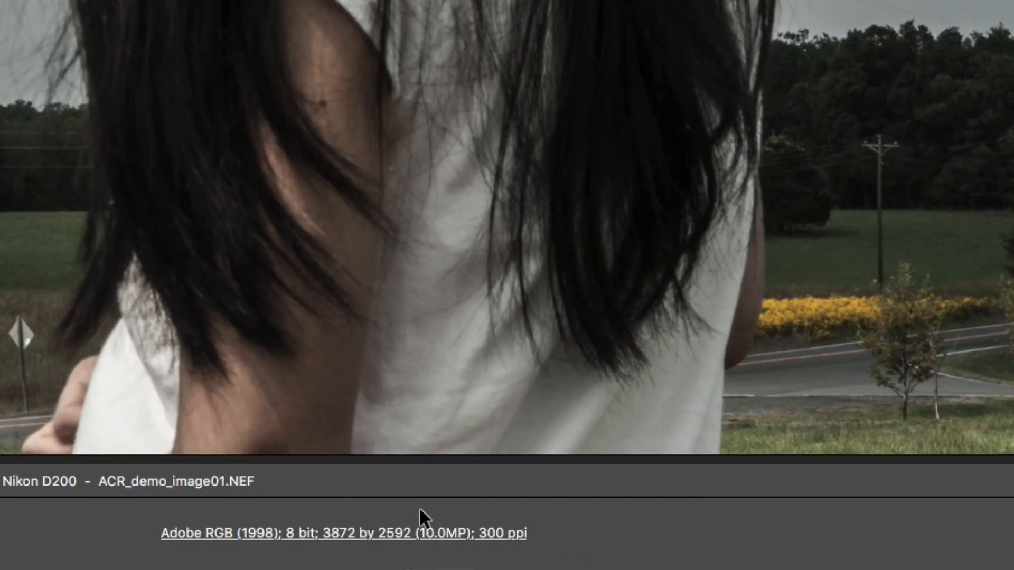
# Step: In Camera Raw's workflow options, set the color space to ProPhoto RGB and the depth to 16 Bits/Channel
pyautogui.click(400, 537)
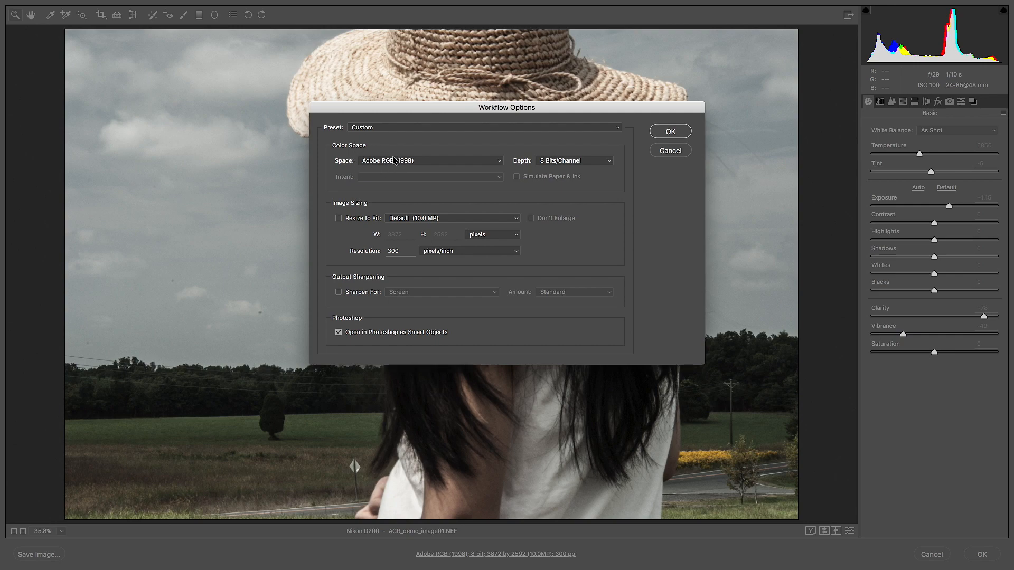
pyautogui.click(433, 160)
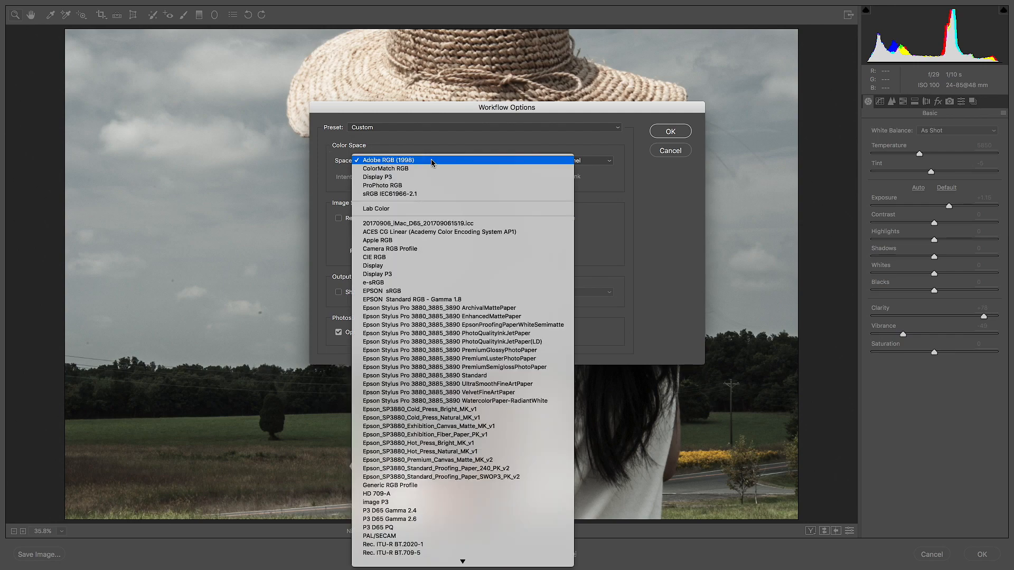
pyautogui.click(428, 186)
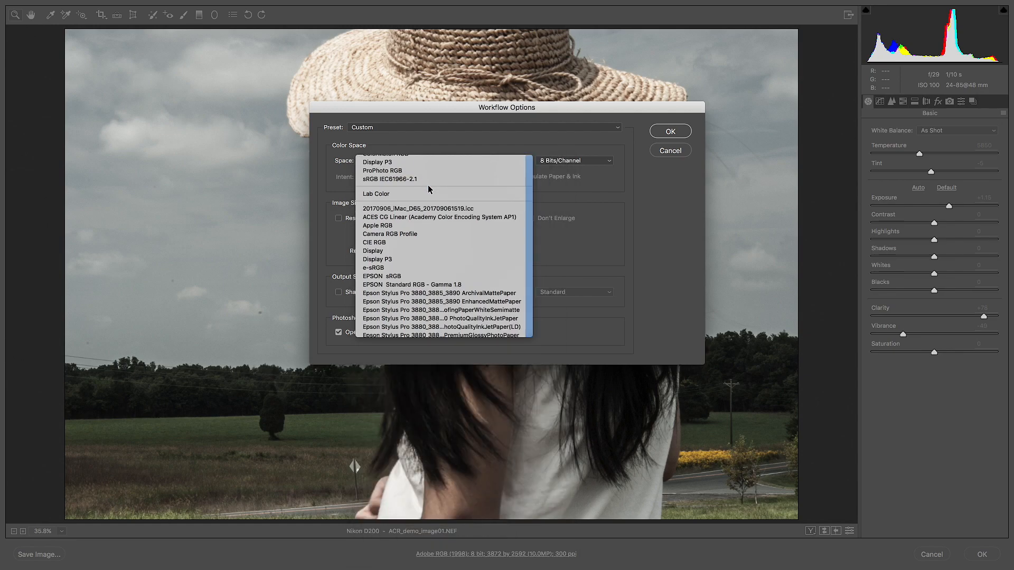
pyautogui.click(598, 162)
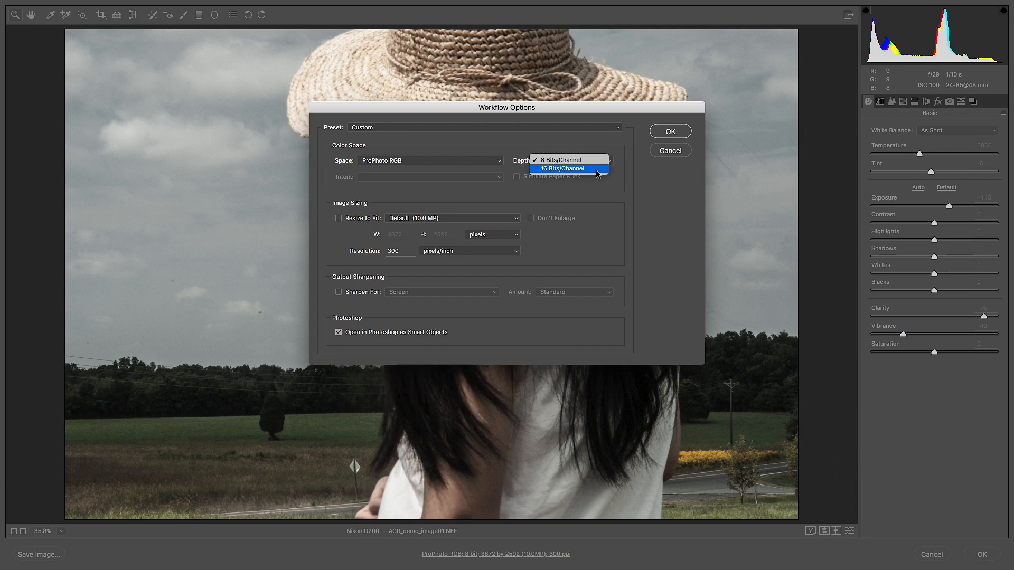
pyautogui.click(598, 168)
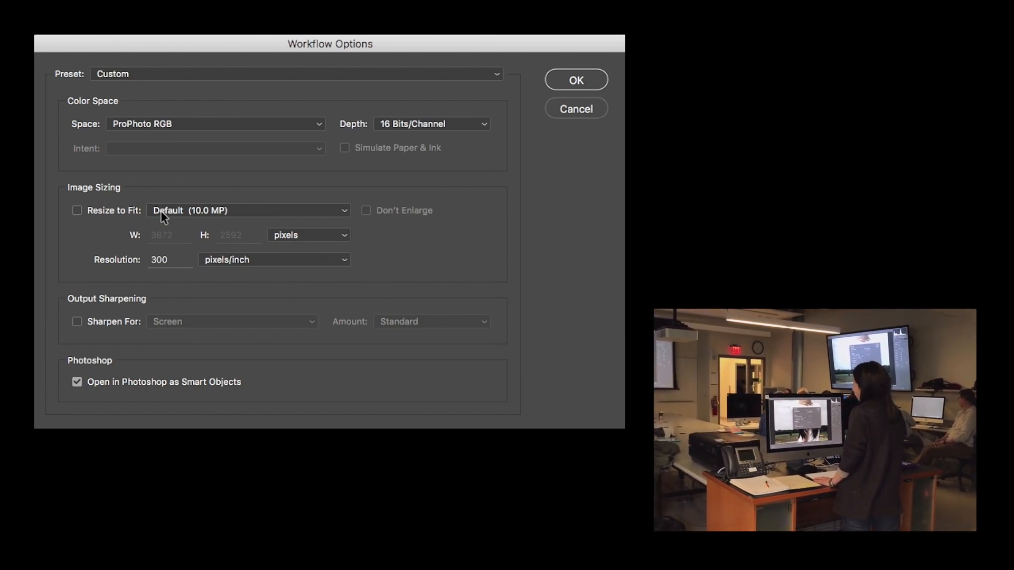
# Step: Leave Resize to Fit off, set the resolution to 240 pixels/inch and apply the workflow options
pyautogui.click(77, 210)
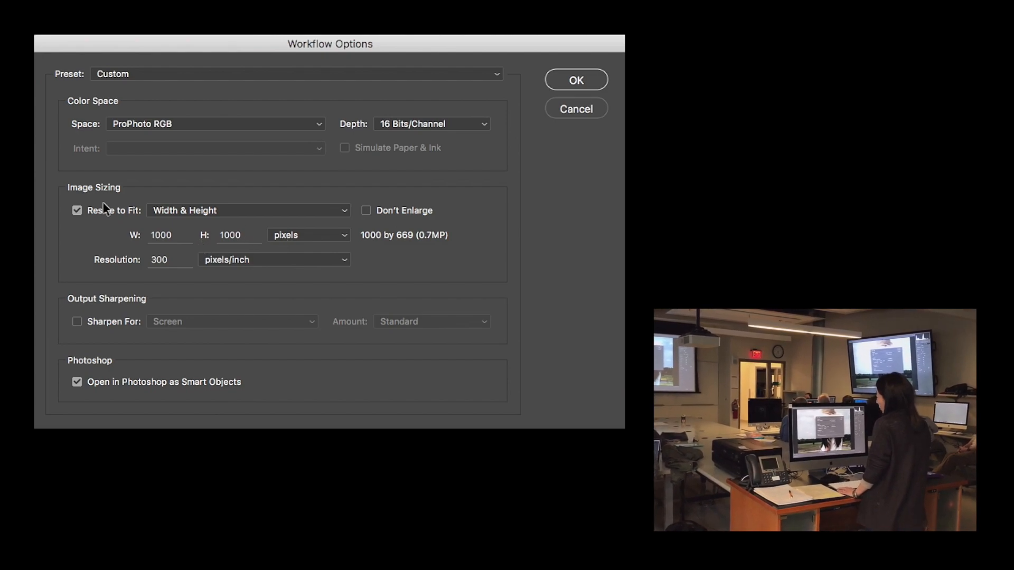
pyautogui.click(77, 211)
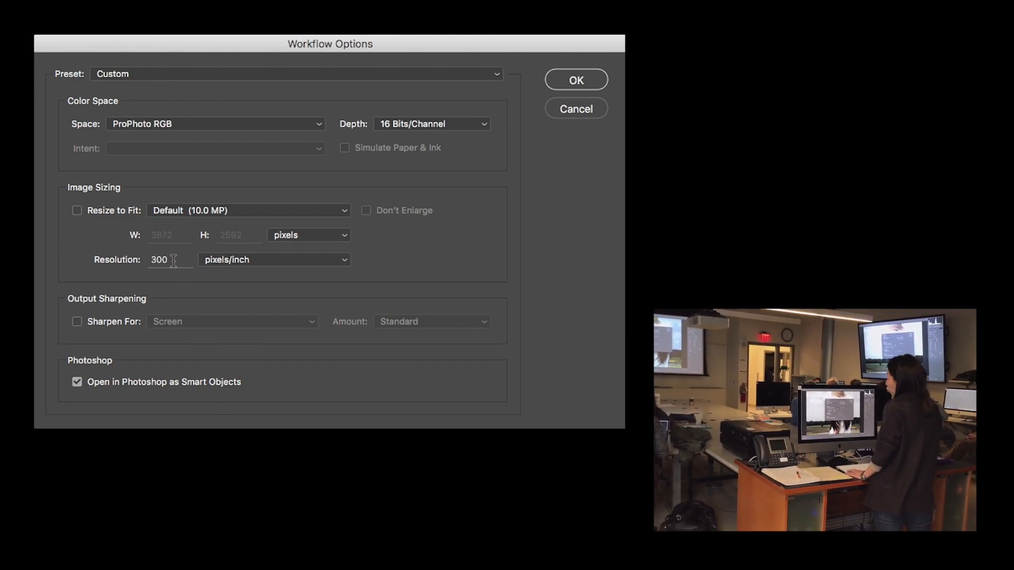
pyautogui.moveTo(178, 260); pyautogui.dragTo(118, 260)
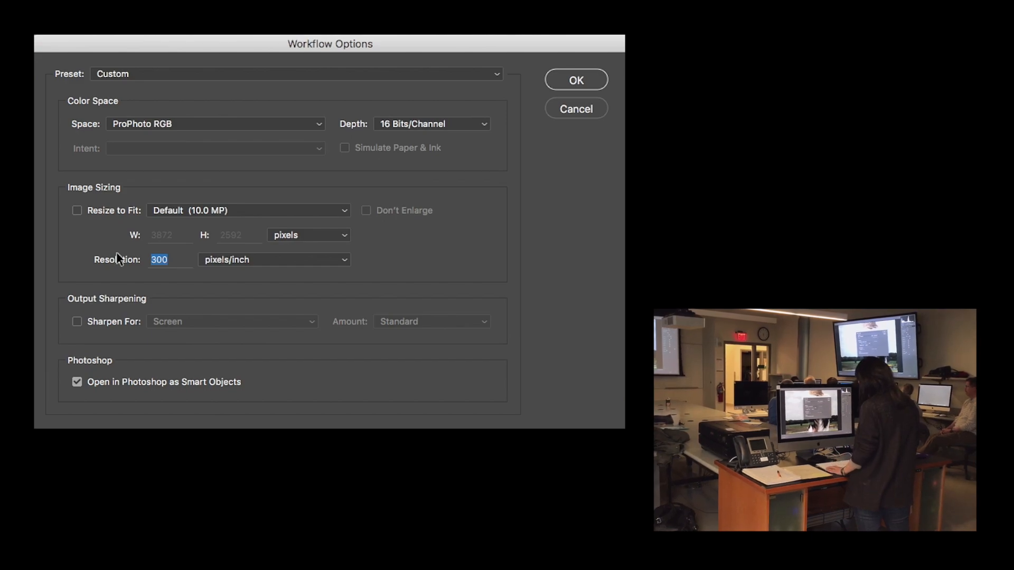
pyautogui.write('240')
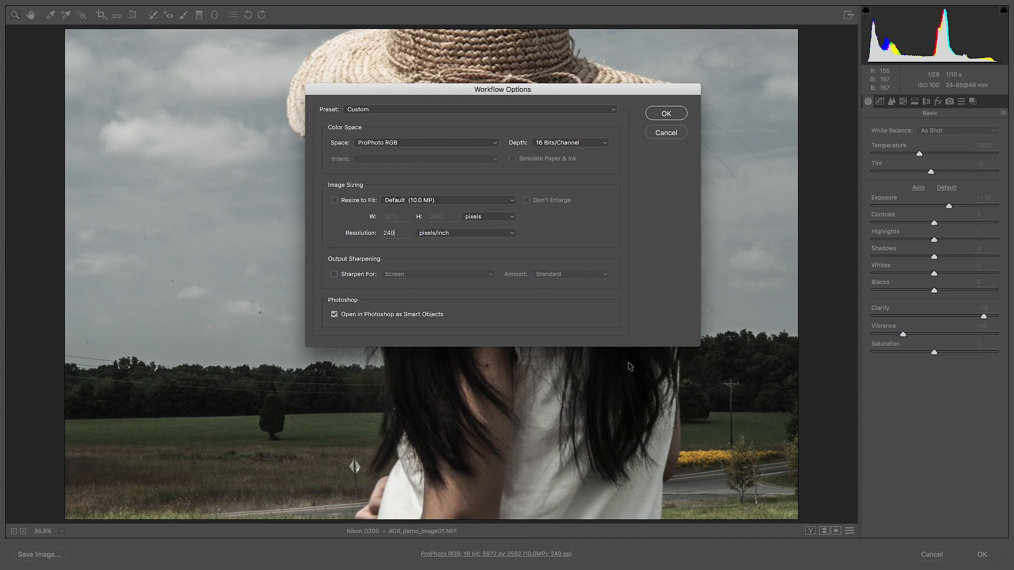
pyautogui.click(661, 115)
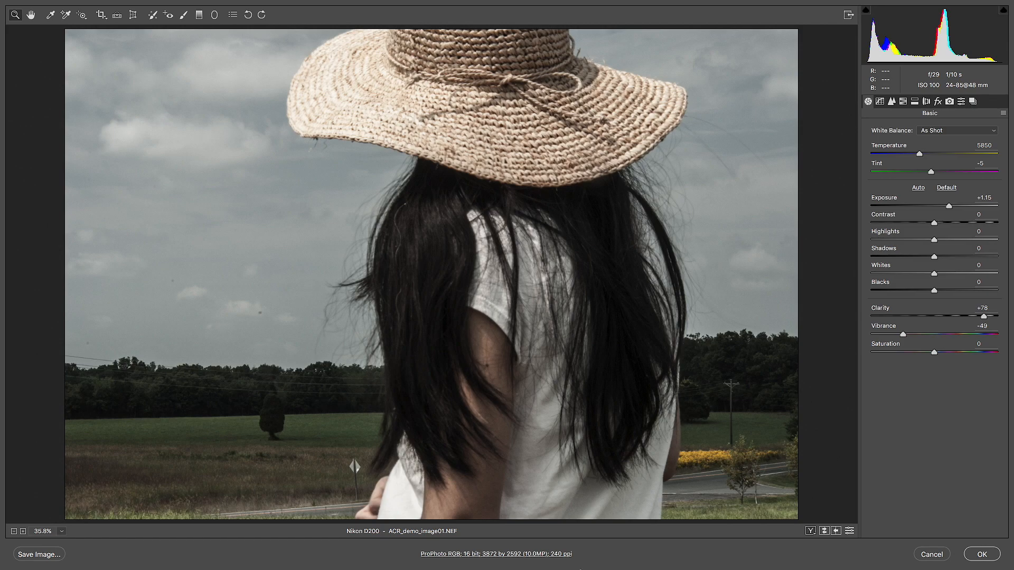
# Step: Exit Camera Raw without applying changes, switch to Lightroom and close its Preferences
pyautogui.click(941, 558)
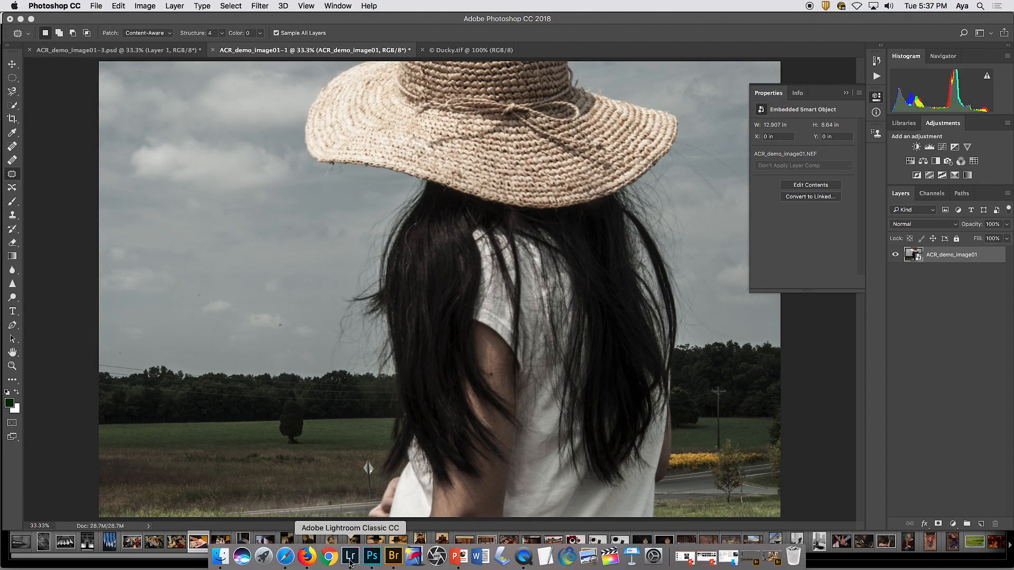
pyautogui.click(350, 556)
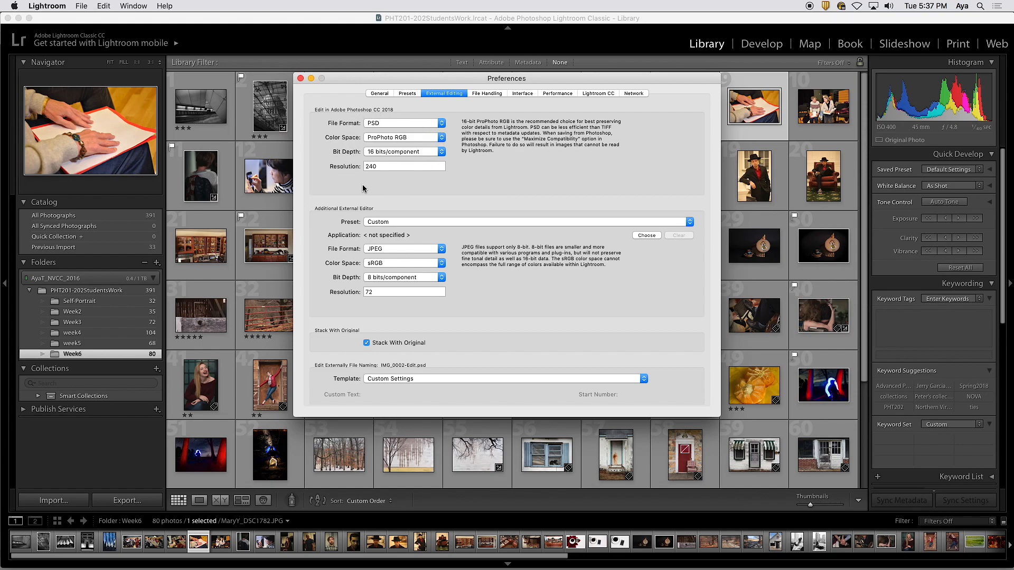
pyautogui.click(300, 79)
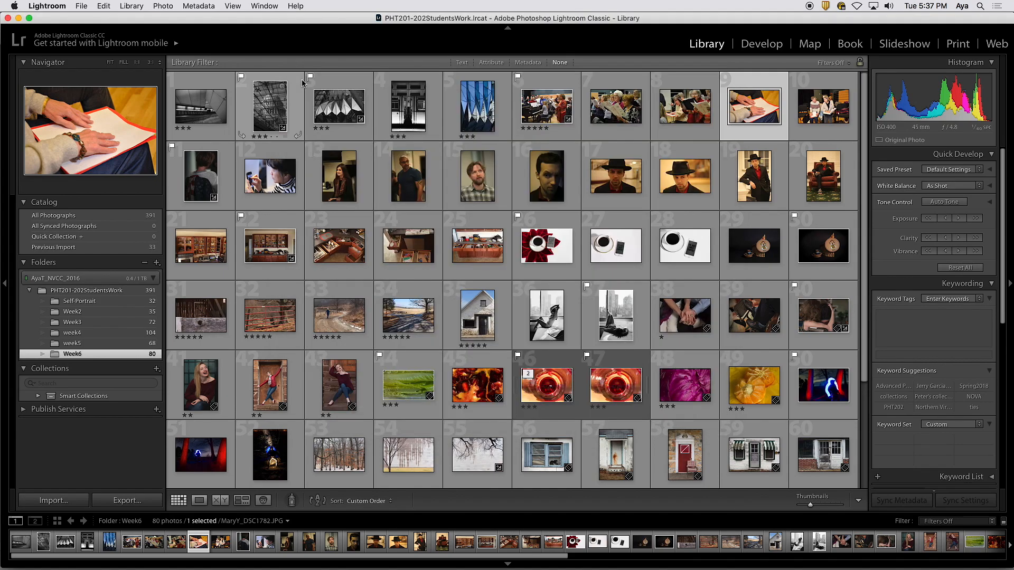
# Step: Open the selected color photo of hands on paper in Adobe Photoshop CC 2018 using Edit a Copy with Lightroom Adjustments
pyautogui.rightClick(753, 108)
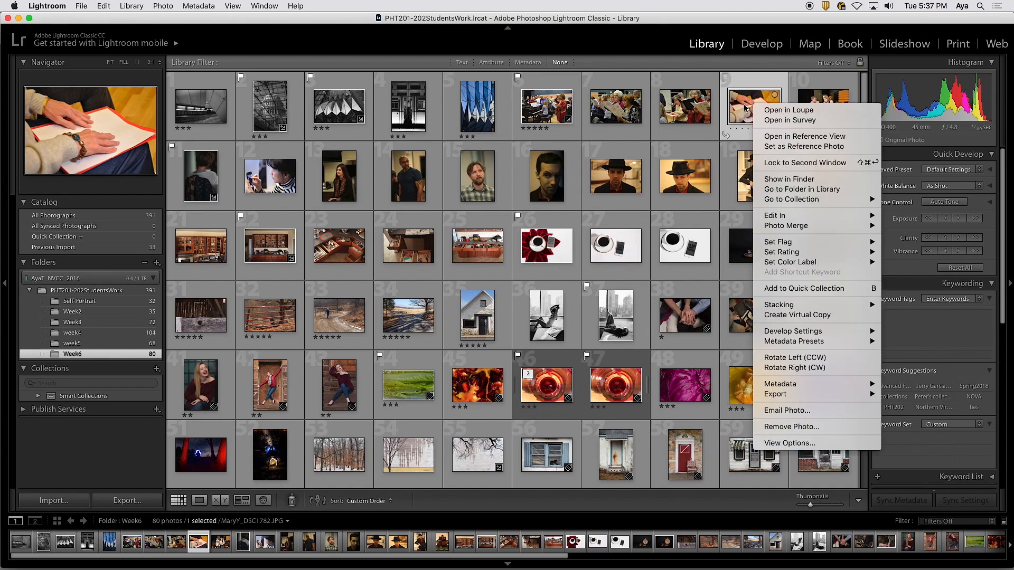
pyautogui.moveTo(772, 221)
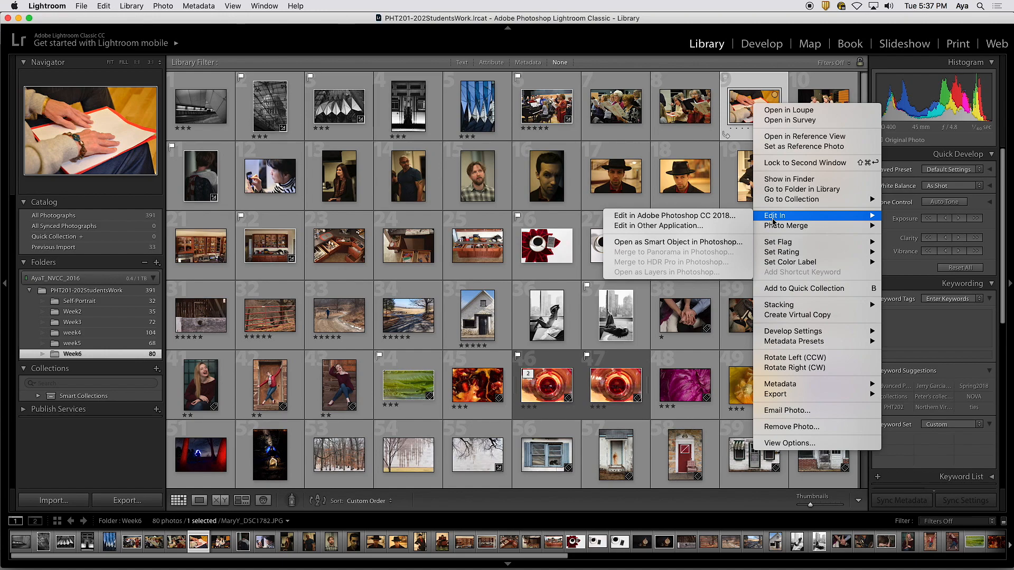
pyautogui.click(732, 220)
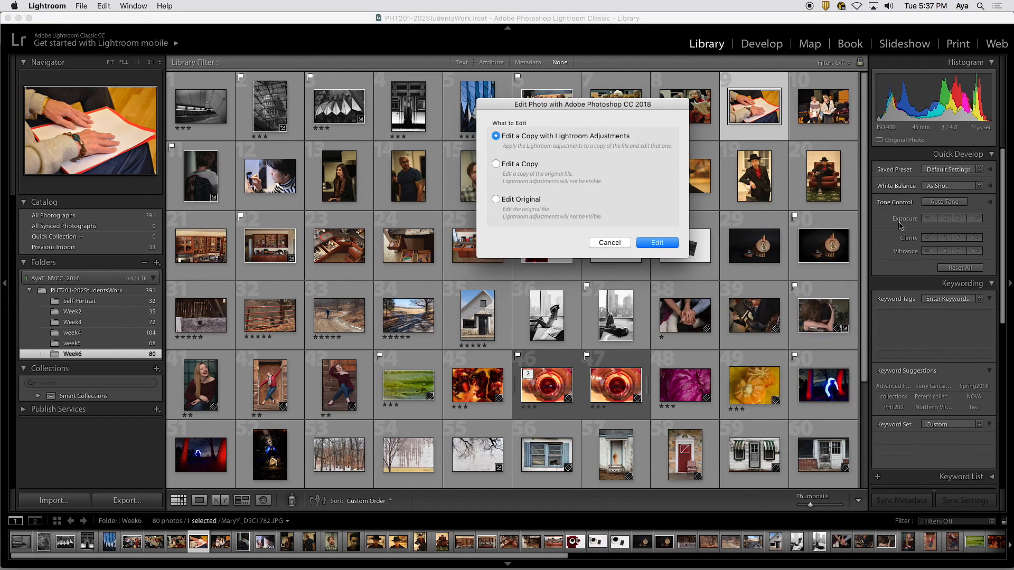
pyautogui.moveTo(605, 106); pyautogui.dragTo(598, 117)
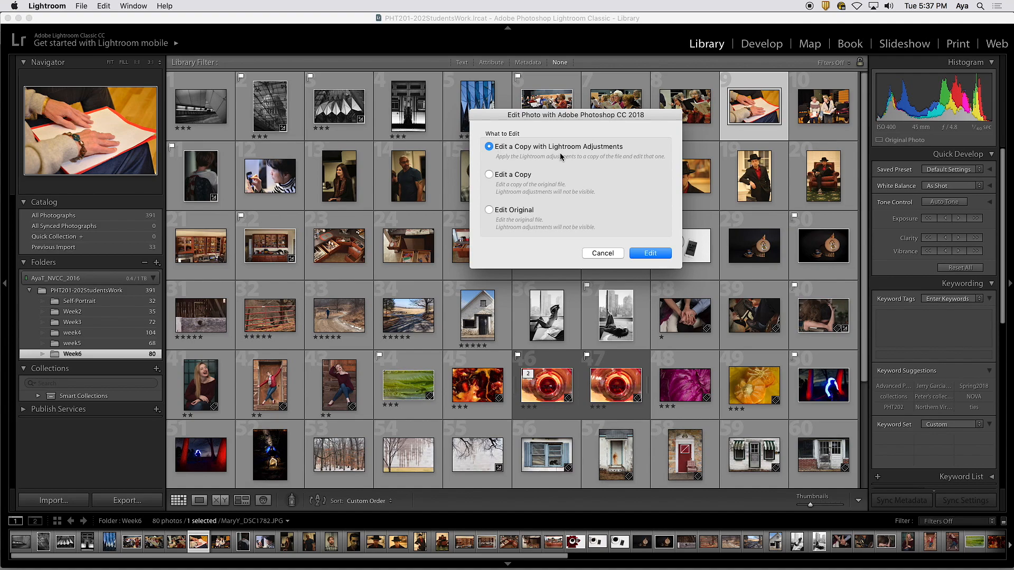
pyautogui.click(667, 257)
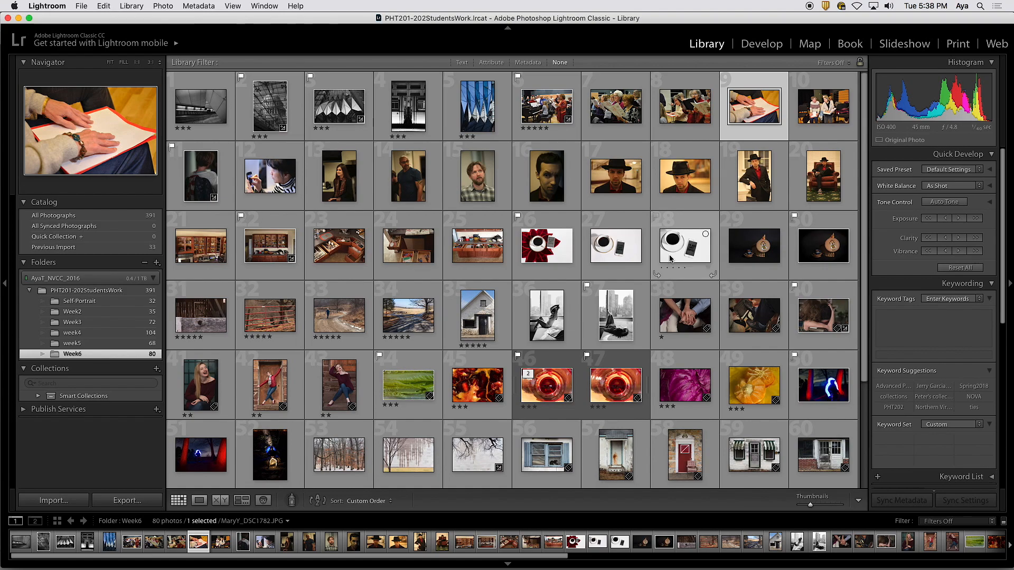
# Step: Switch to Photoshop, add a Black & White adjustment layer to the hands photo and set its Blues to -69
pyautogui.moveTo(607, 568)
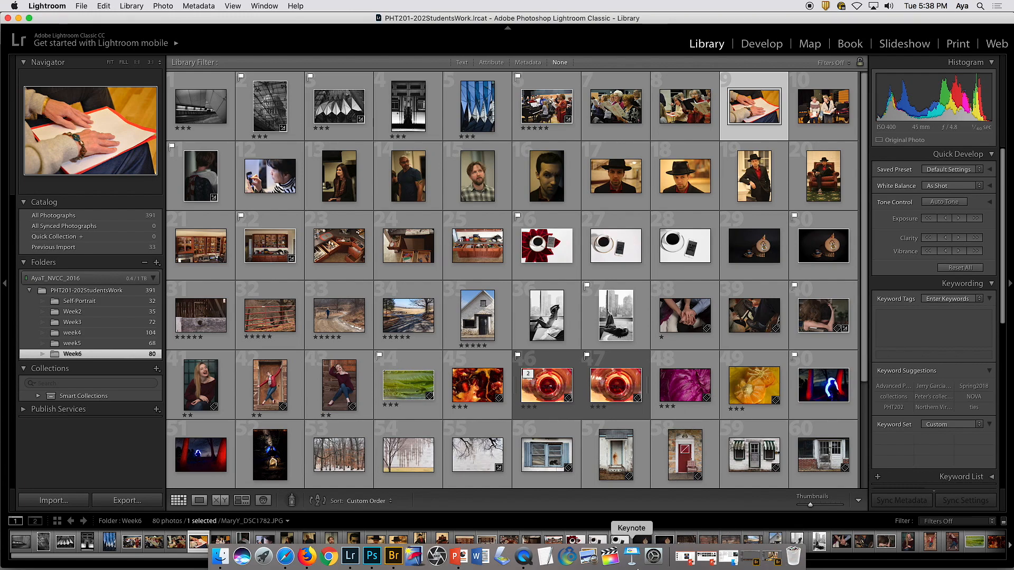
pyautogui.click(372, 556)
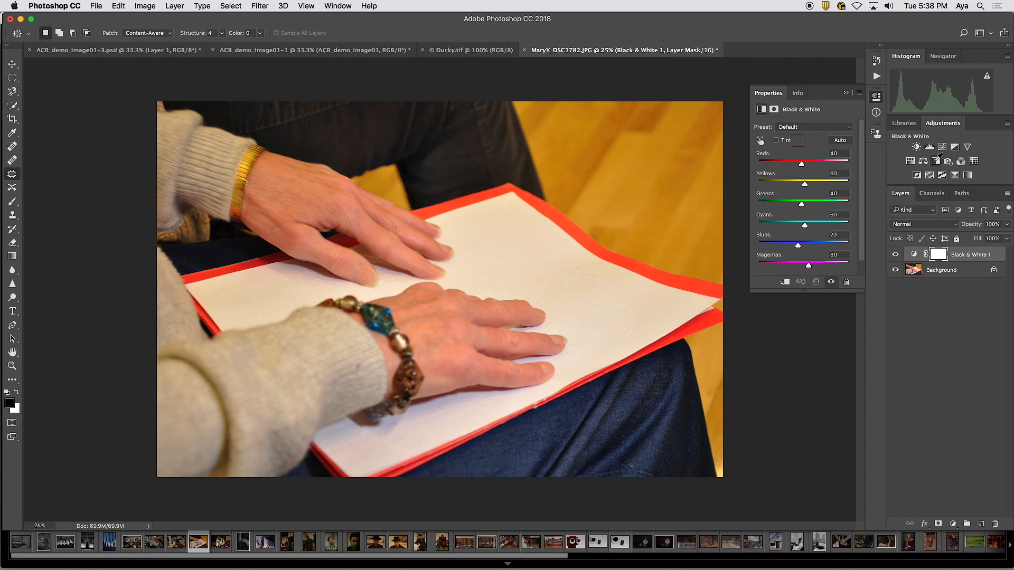
pyautogui.click(936, 161)
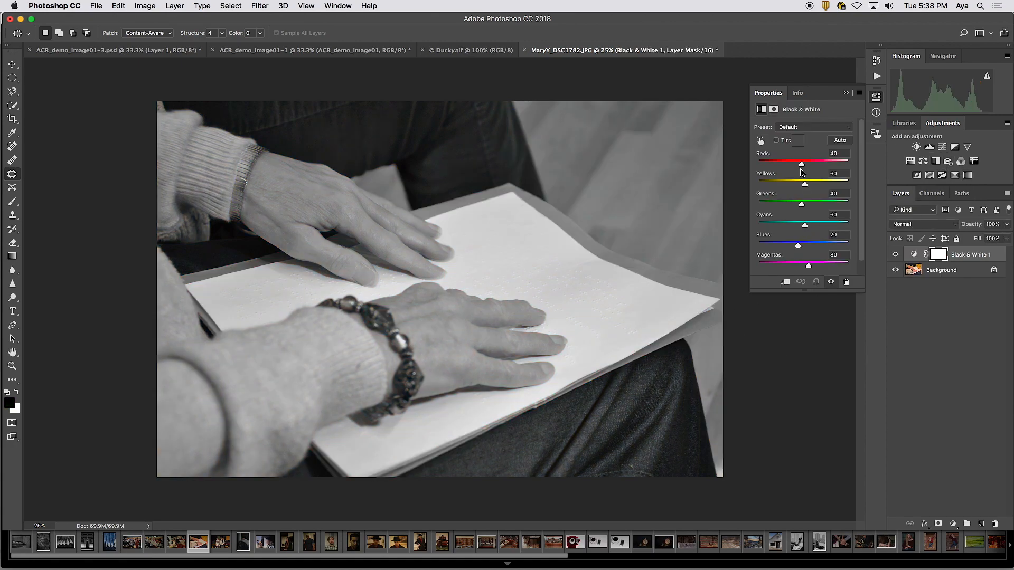
pyautogui.moveTo(798, 246); pyautogui.dragTo(782, 246)
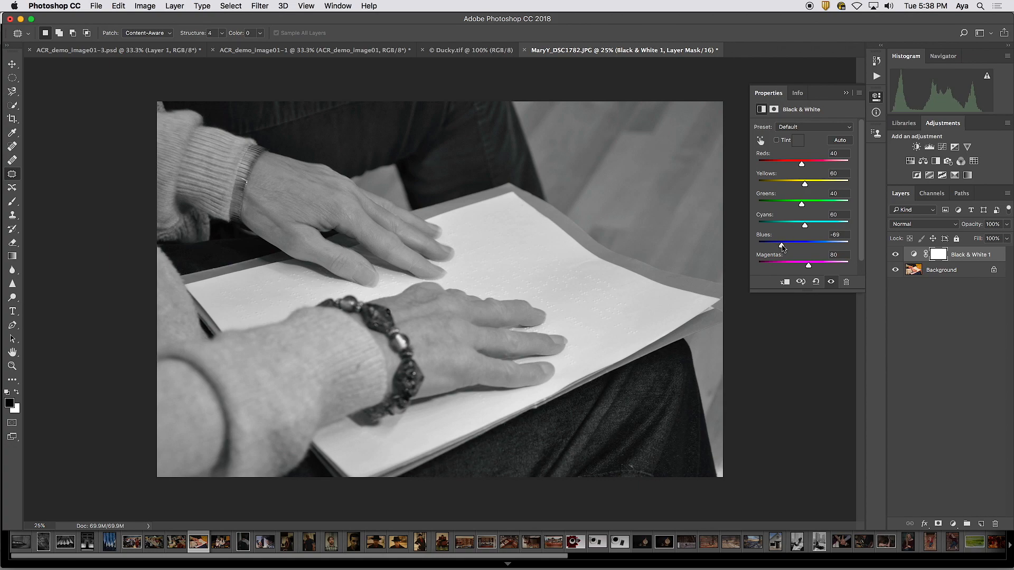
pyautogui.click(924, 341)
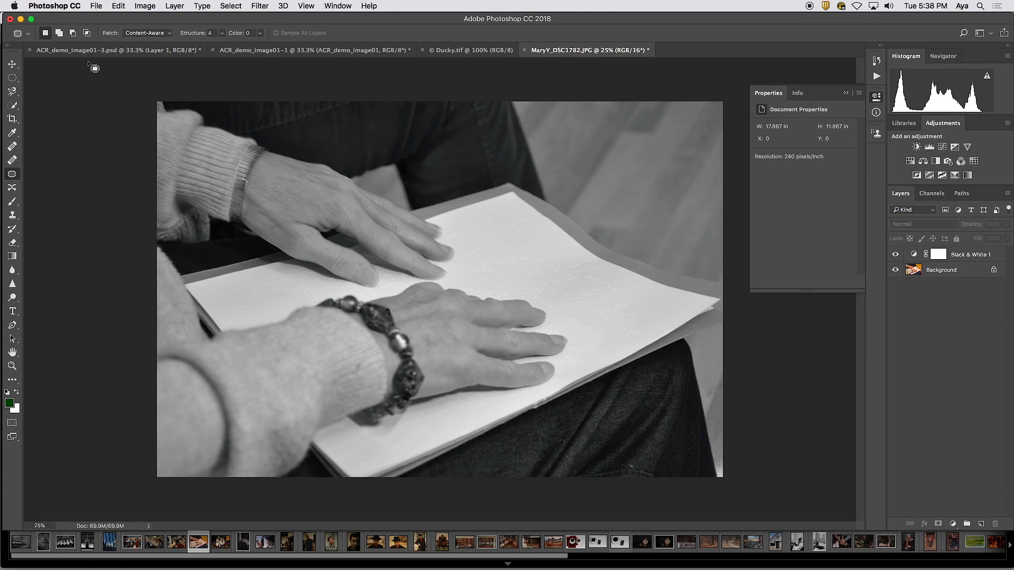
# Step: Save the black-and-white edit of the hands photo under its existing settings
pyautogui.click(94, 7)
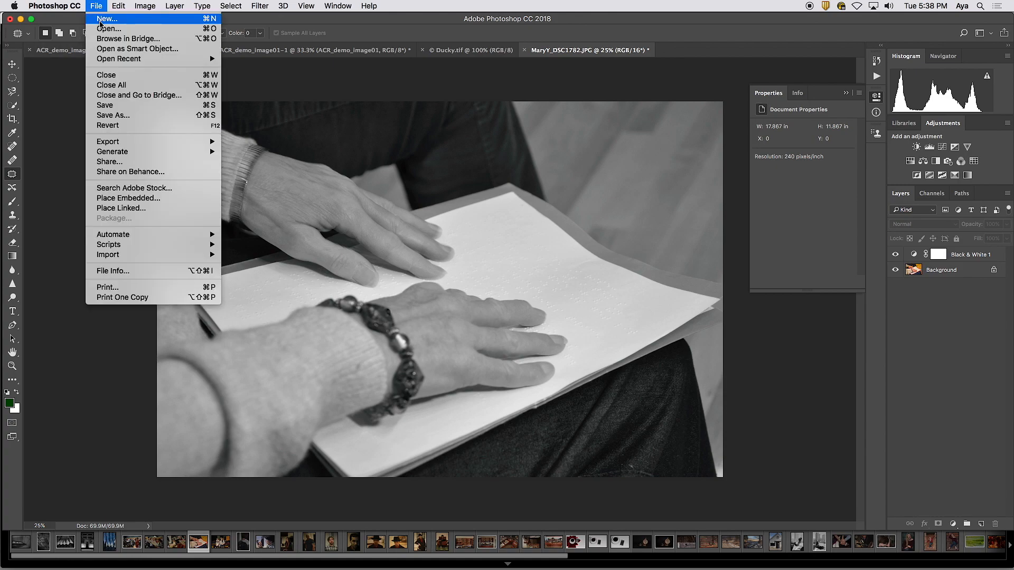
pyautogui.click(107, 109)
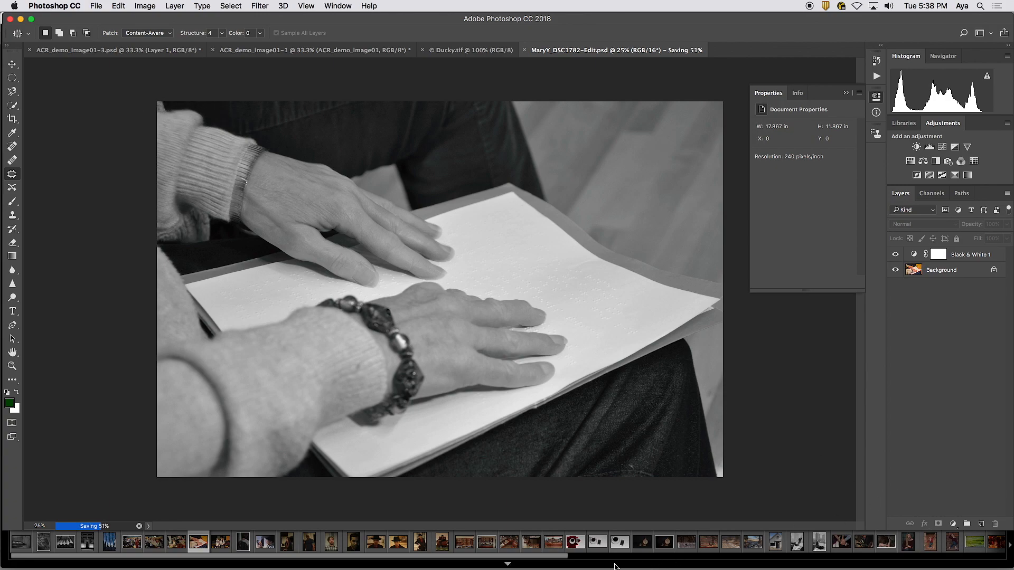
# Step: Switch to Lightroom and examine the edited PSD copy stacked with its original in the Week6 folder grid
pyautogui.hscroll(10, 616, 564)
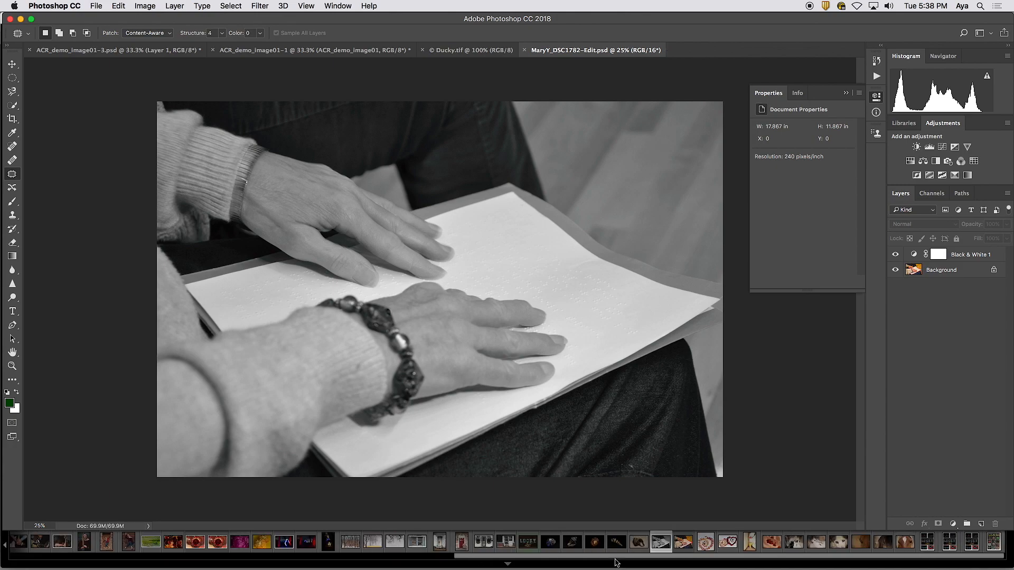
pyautogui.click(638, 561)
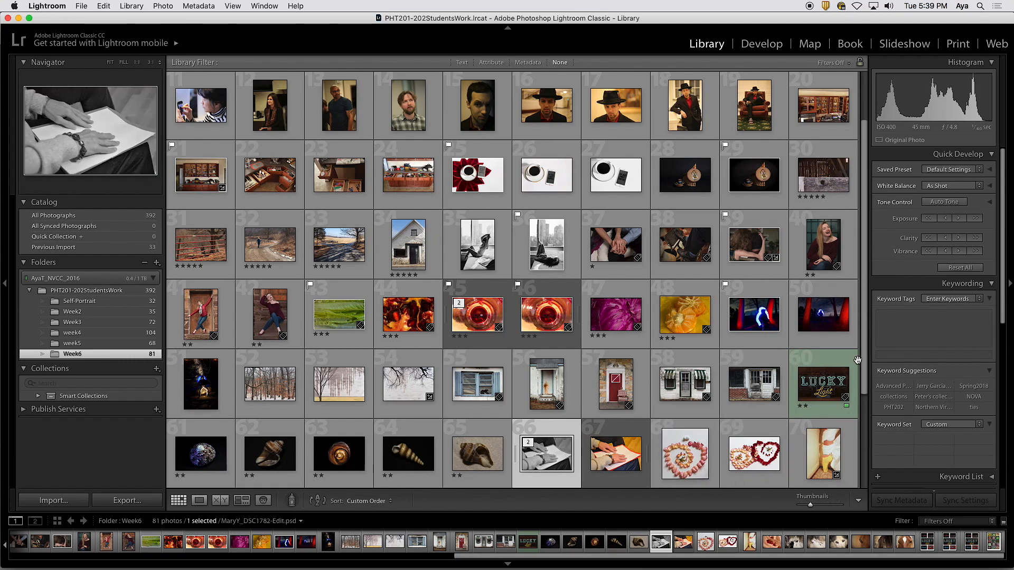
pyautogui.scroll(-3, 868, 449)
pyautogui.scroll(-2, 868, 449)
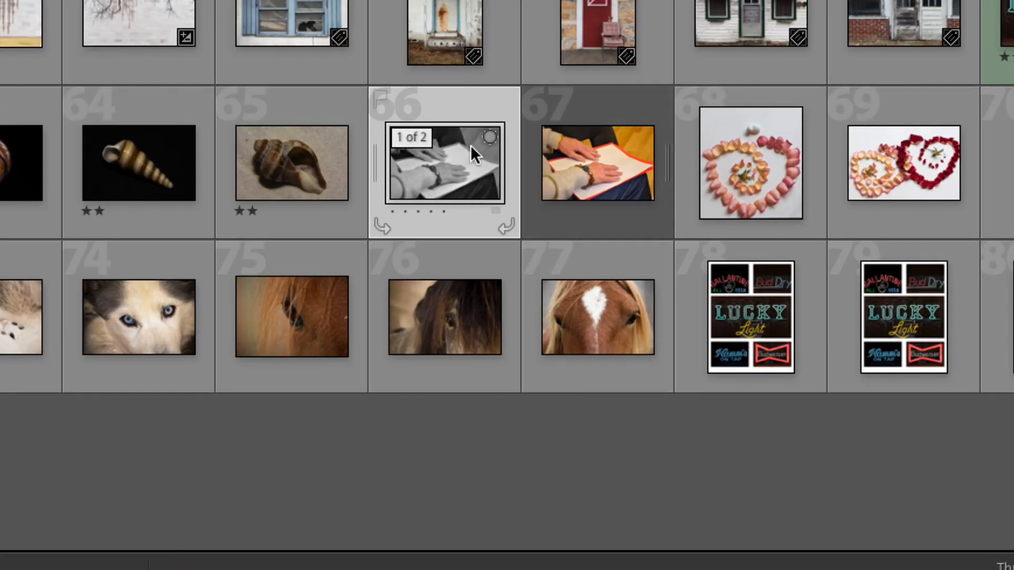
pyautogui.moveTo(488, 150)
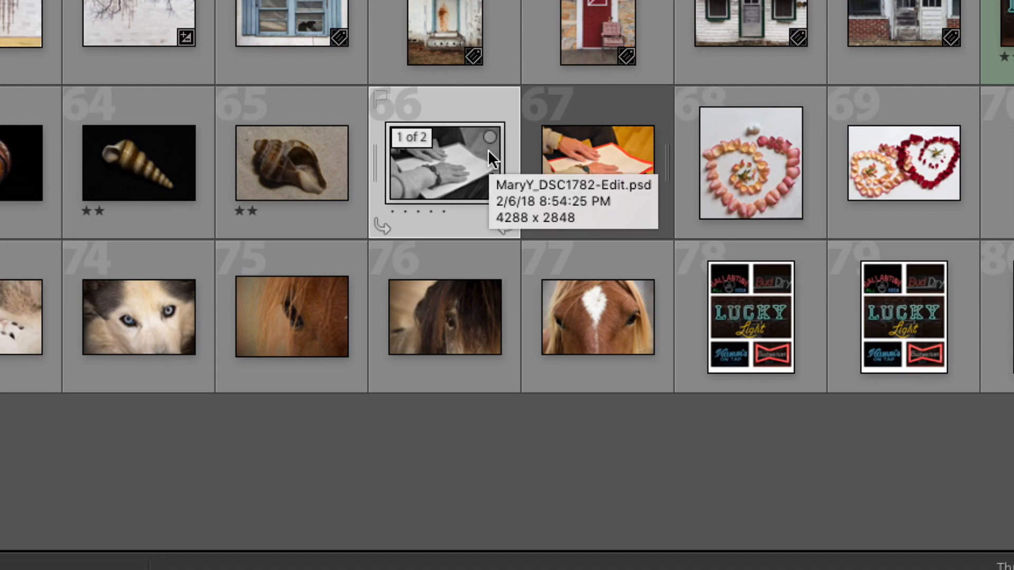
pyautogui.moveTo(572, 150)
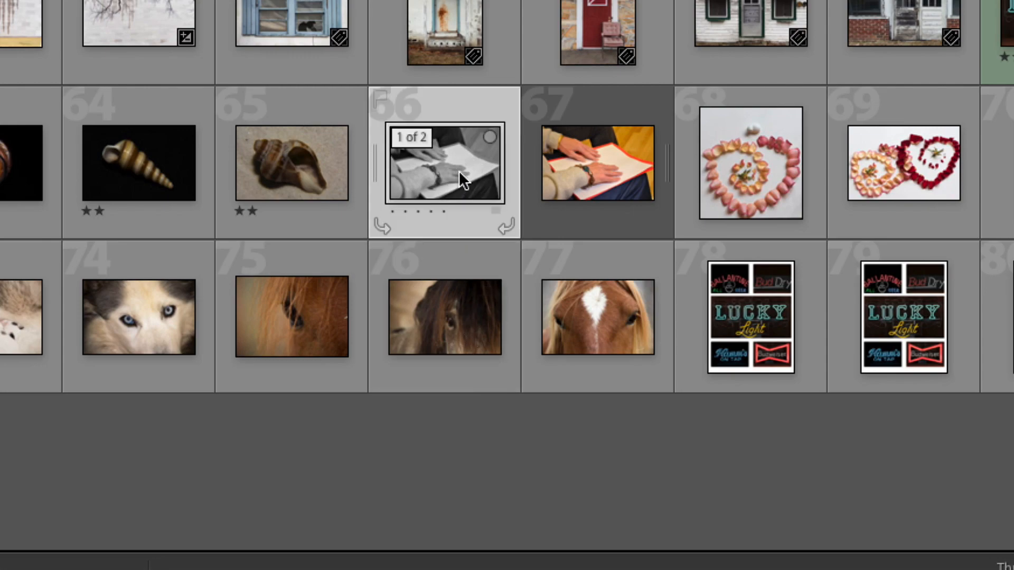
pyautogui.moveTo(459, 170)
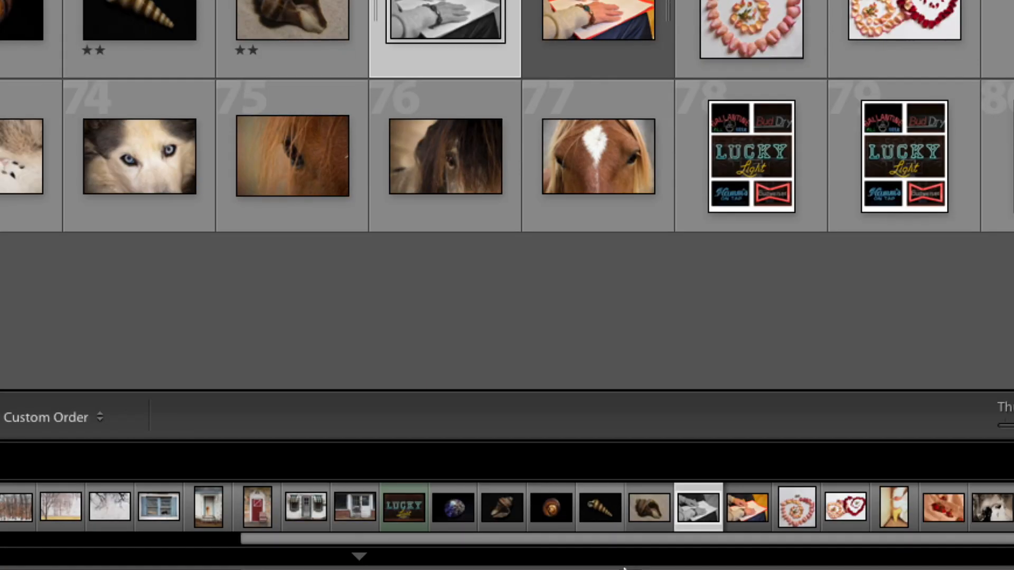
# Step: Switch to Photoshop and close the edited PSD of the hands photo
pyautogui.moveTo(626, 569)
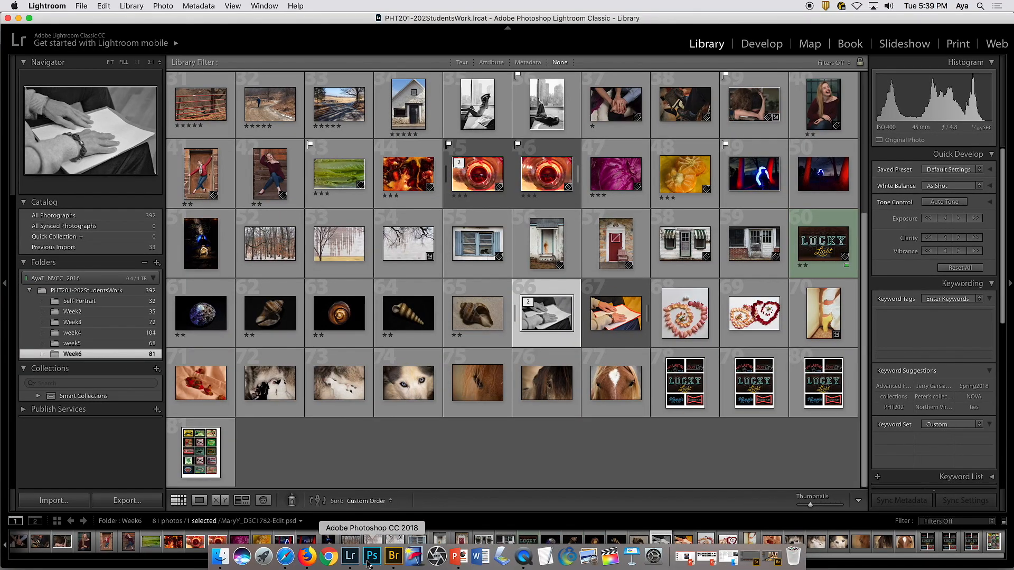
pyautogui.click(372, 555)
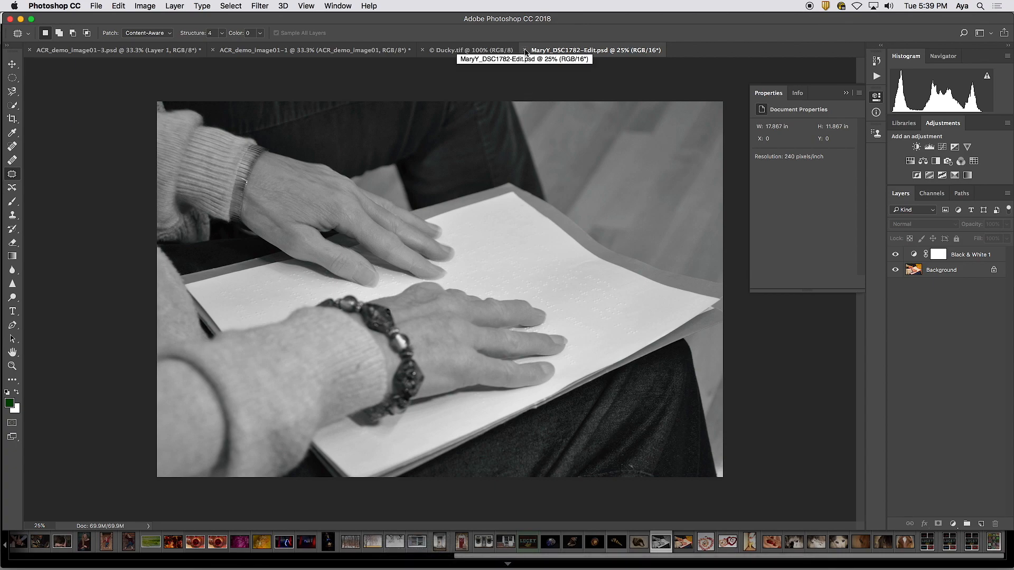
pyautogui.click(526, 50)
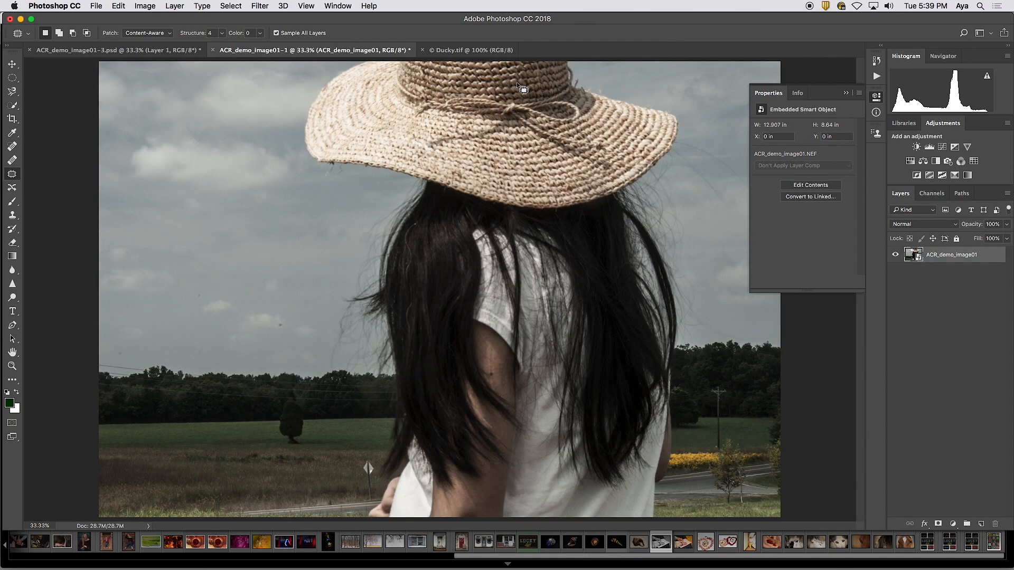
# Step: Switch to Lightroom and send the black-and-white PSD to Adobe Photoshop CC 2018 using Edit a Copy with Lightroom Adjustments
pyautogui.moveTo(480, 568)
pyautogui.click(350, 556)
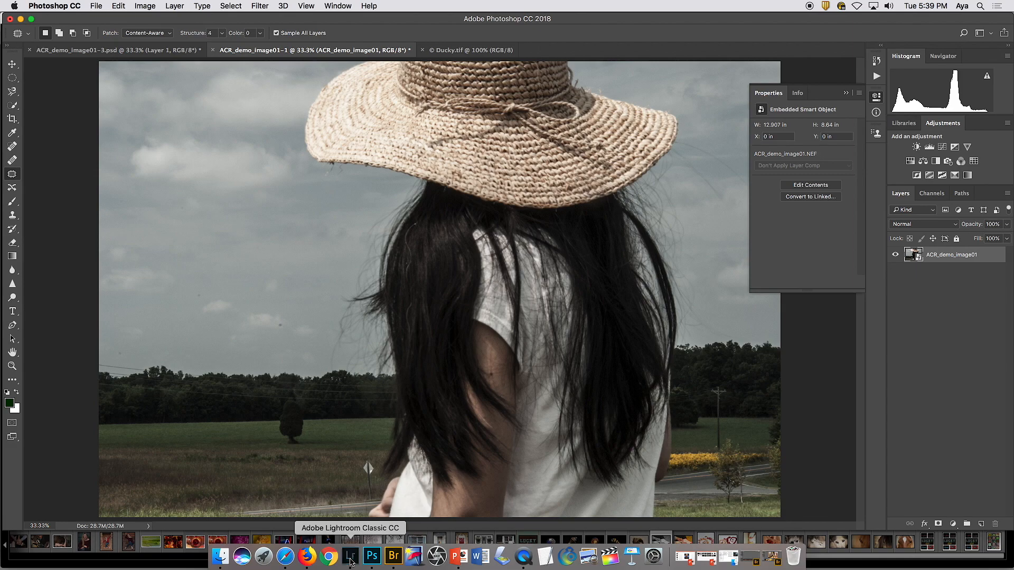
pyautogui.rightClick(550, 311)
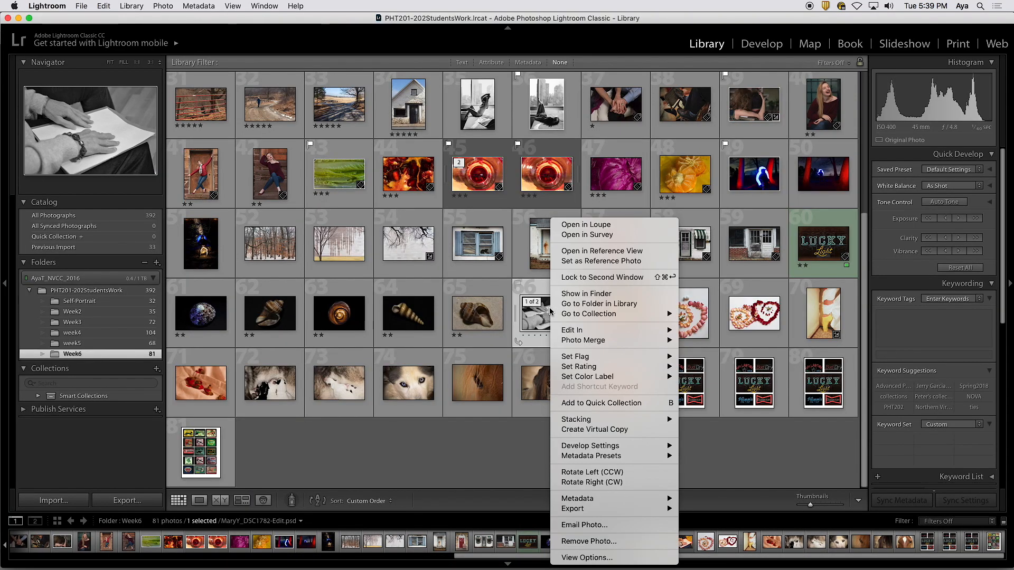
pyautogui.moveTo(568, 333)
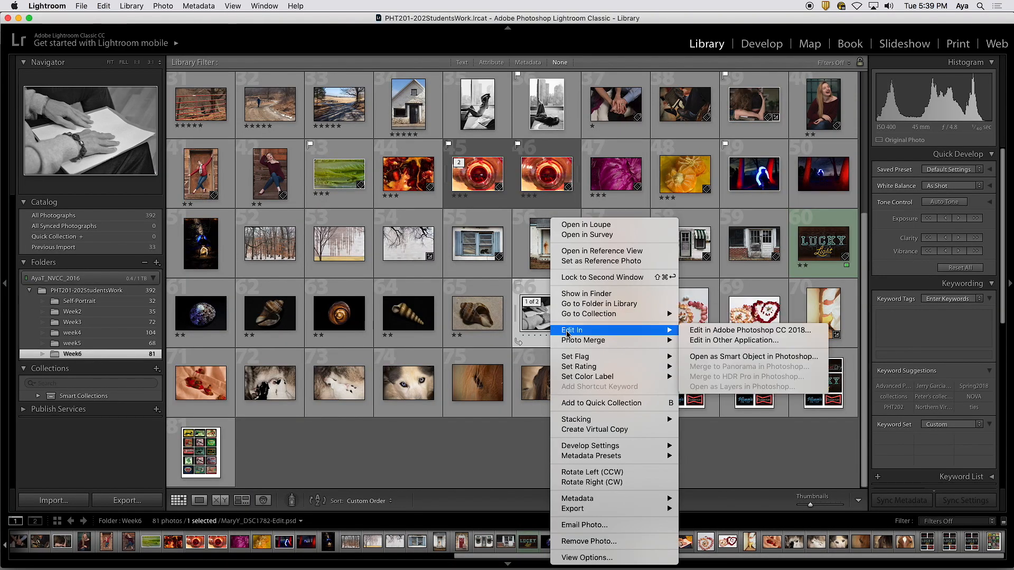
pyautogui.click(698, 331)
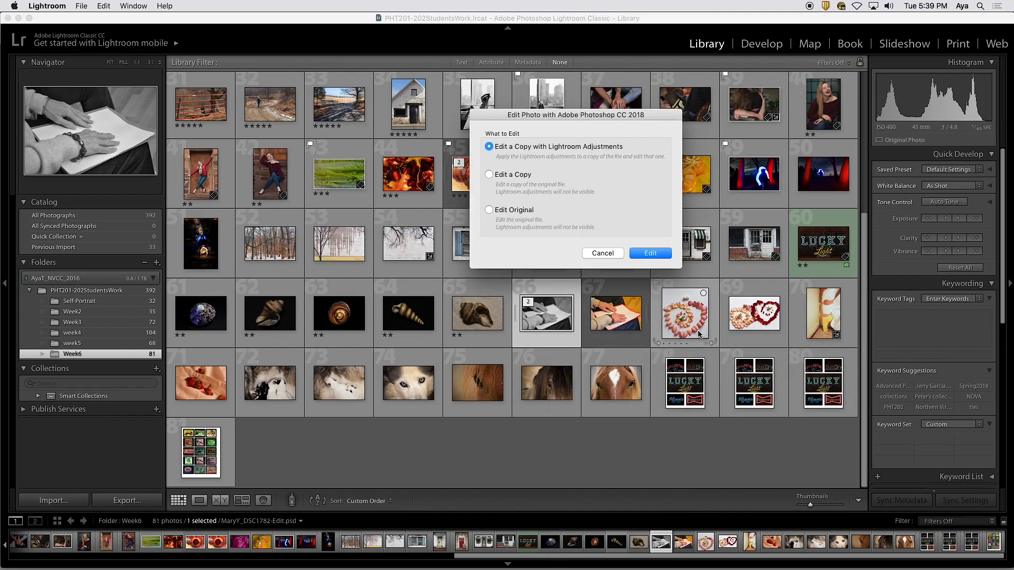
pyautogui.moveTo(569, 115); pyautogui.dragTo(550, 125)
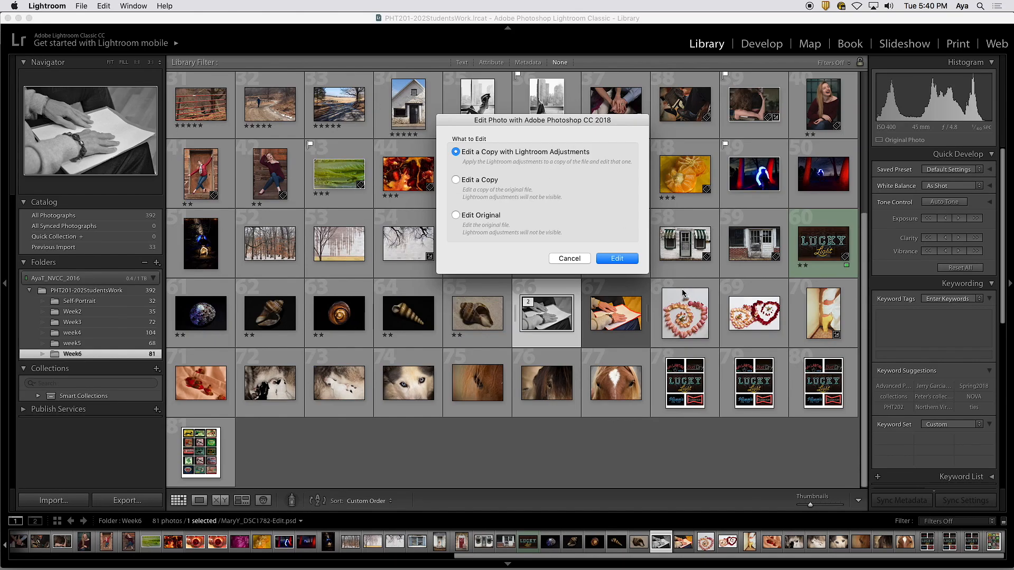
pyautogui.click(626, 260)
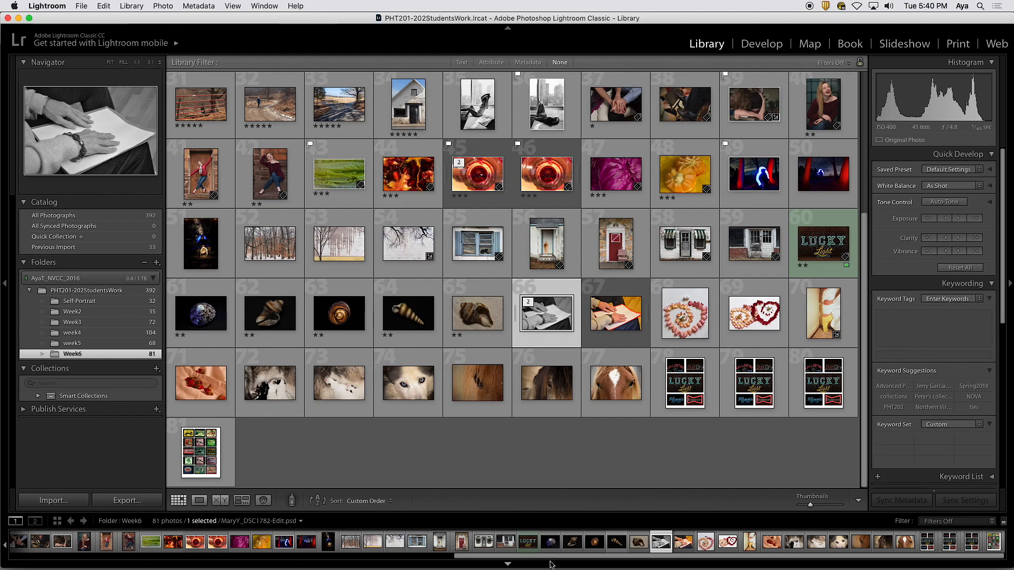
# Step: Switch to Photoshop and detach the Layers panel, placing it over the Properties panel to examine the reopened copy's layers
pyautogui.moveTo(546, 569)
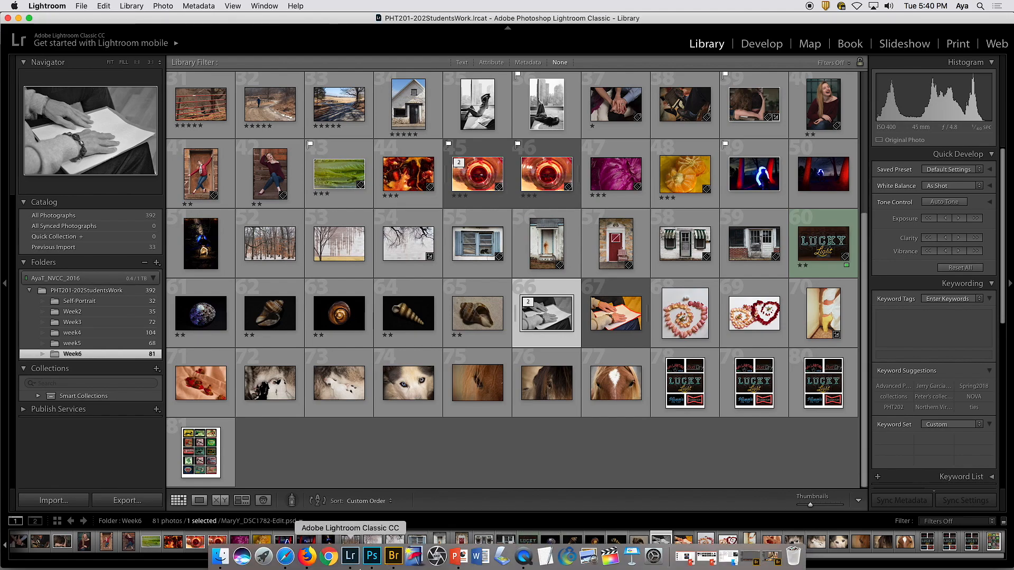
pyautogui.click(372, 555)
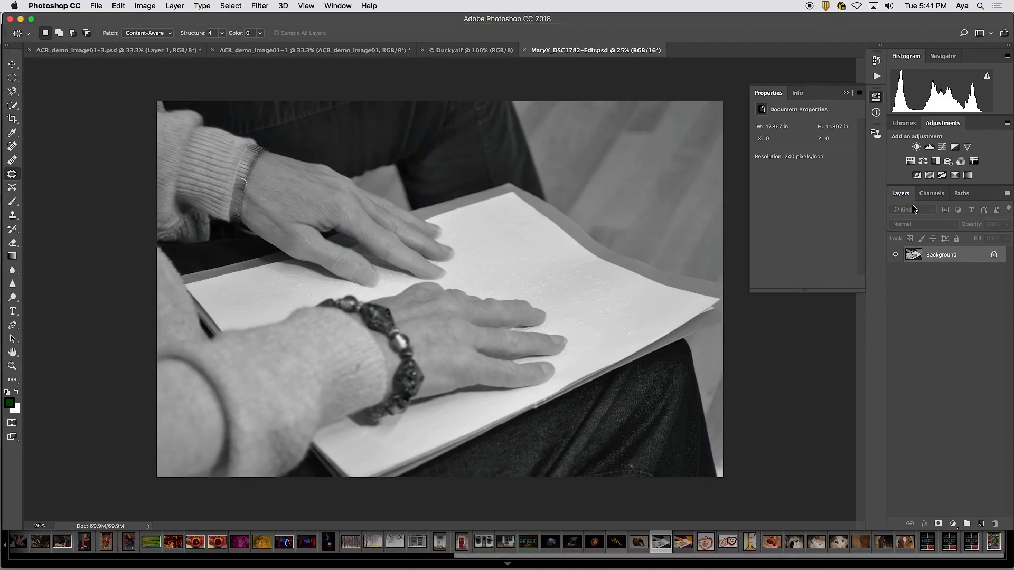
pyautogui.moveTo(905, 197); pyautogui.dragTo(621, 74)
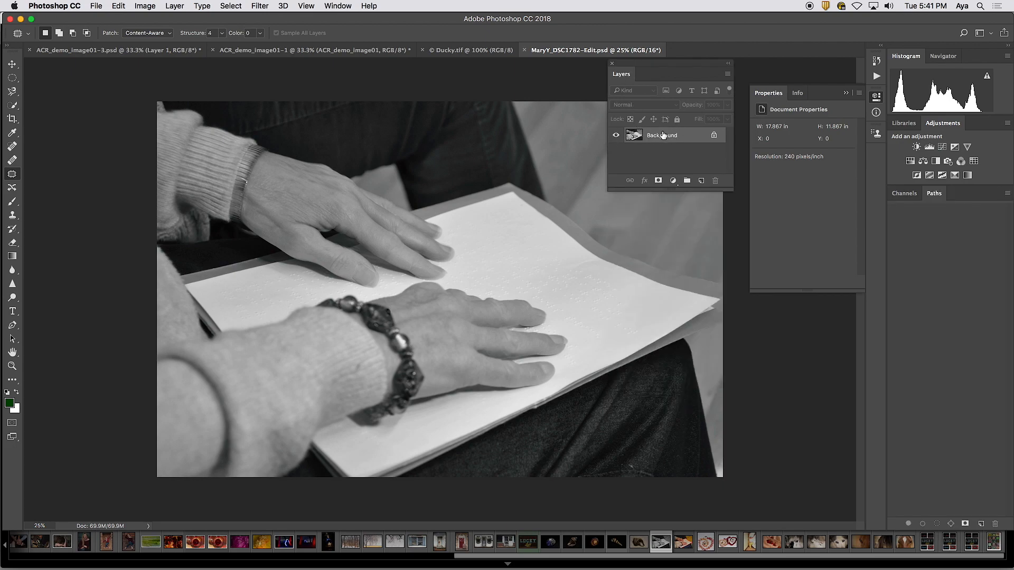
pyautogui.moveTo(622, 65); pyautogui.dragTo(748, 65)
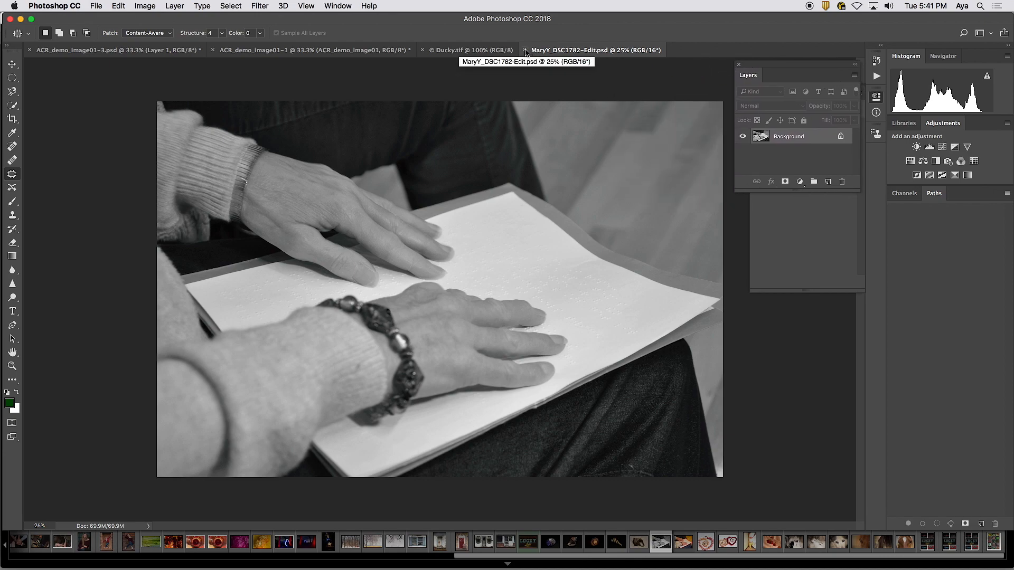
# Step: Close the reopened copy of the black-and-white hands photo
pyautogui.click(526, 52)
pyautogui.click(483, 198)
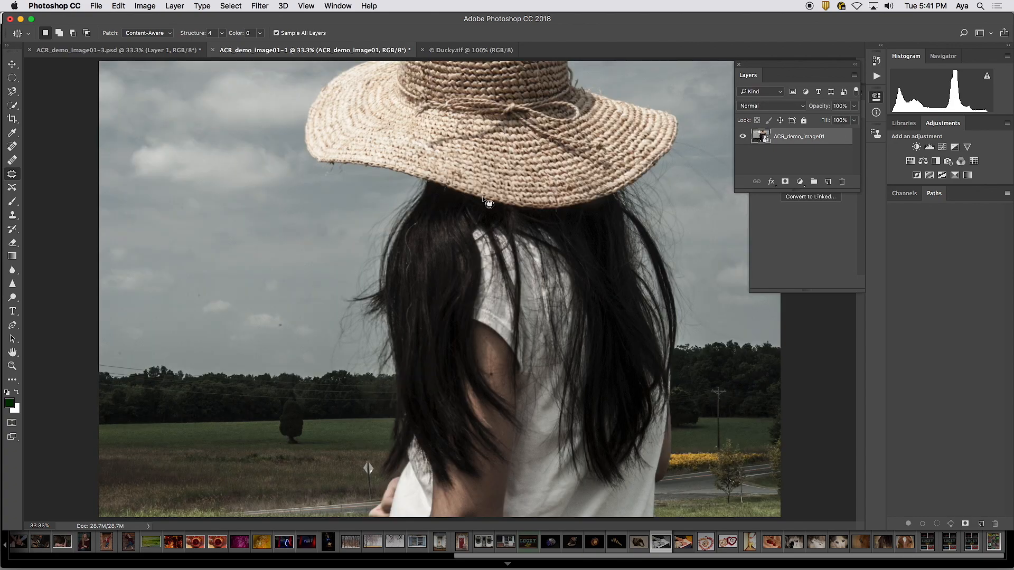
# Step: Switch to Lightroom and send the black-and-white PSD of the hands to Adobe Photoshop CC 2018 using Edit Original
pyautogui.click(663, 545)
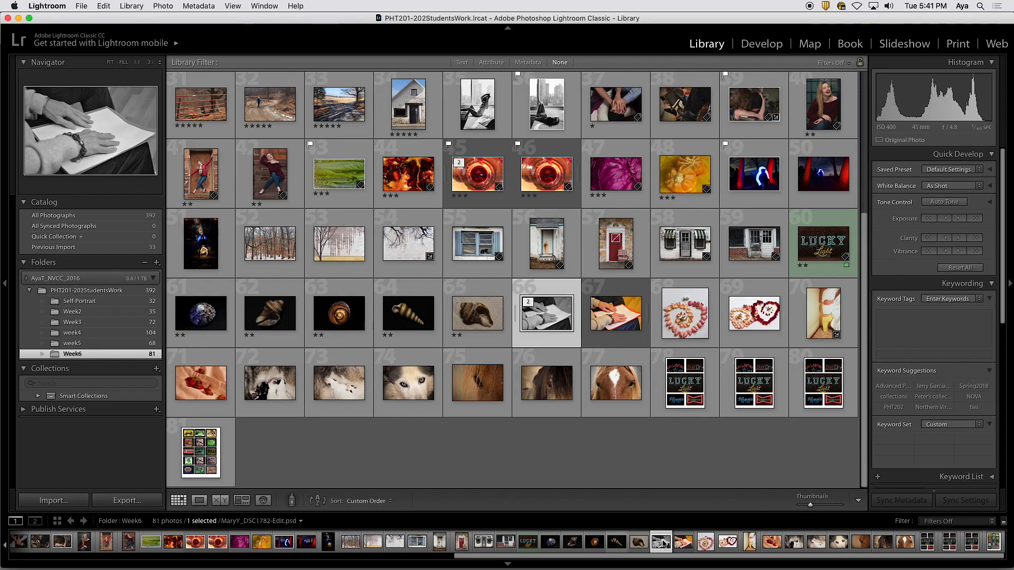
pyautogui.rightClick(551, 328)
pyautogui.moveTo(566, 332)
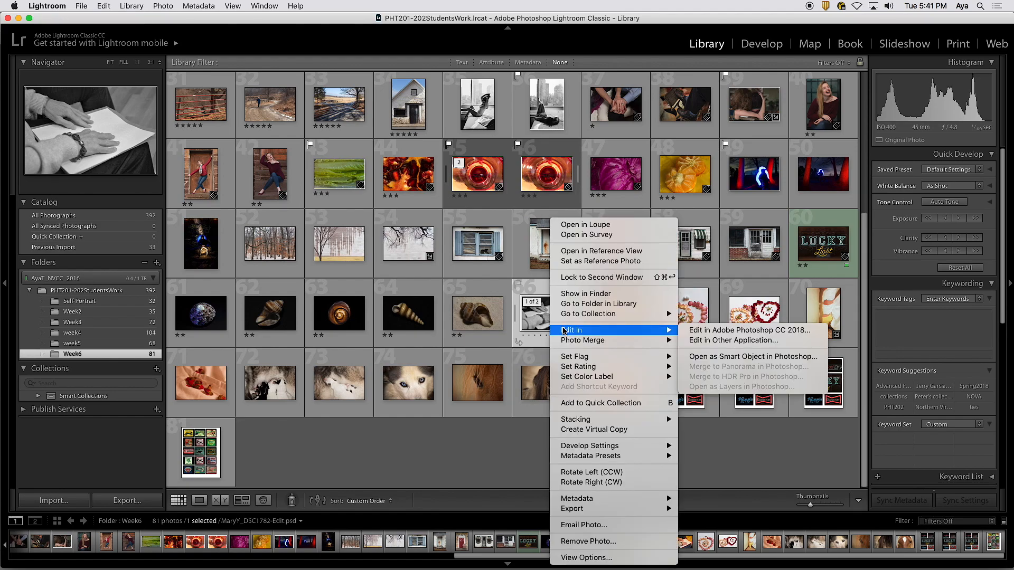
pyautogui.click(703, 331)
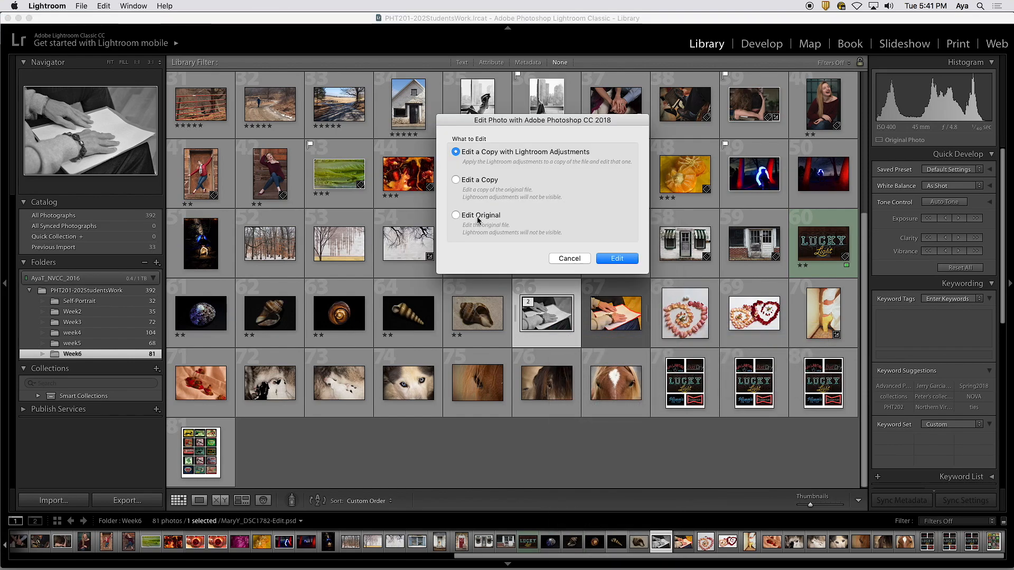
pyautogui.click(479, 220)
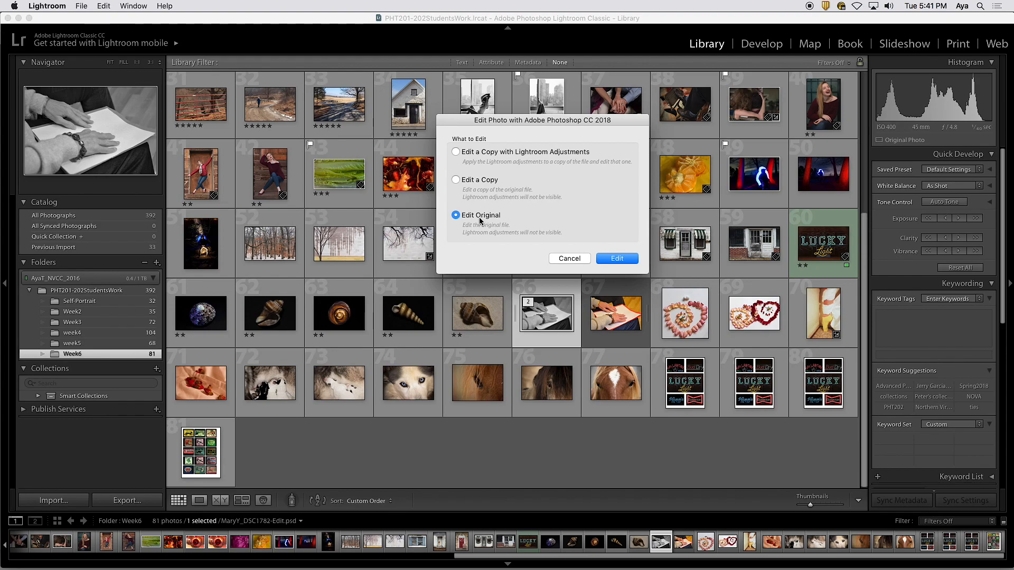
pyautogui.click(631, 259)
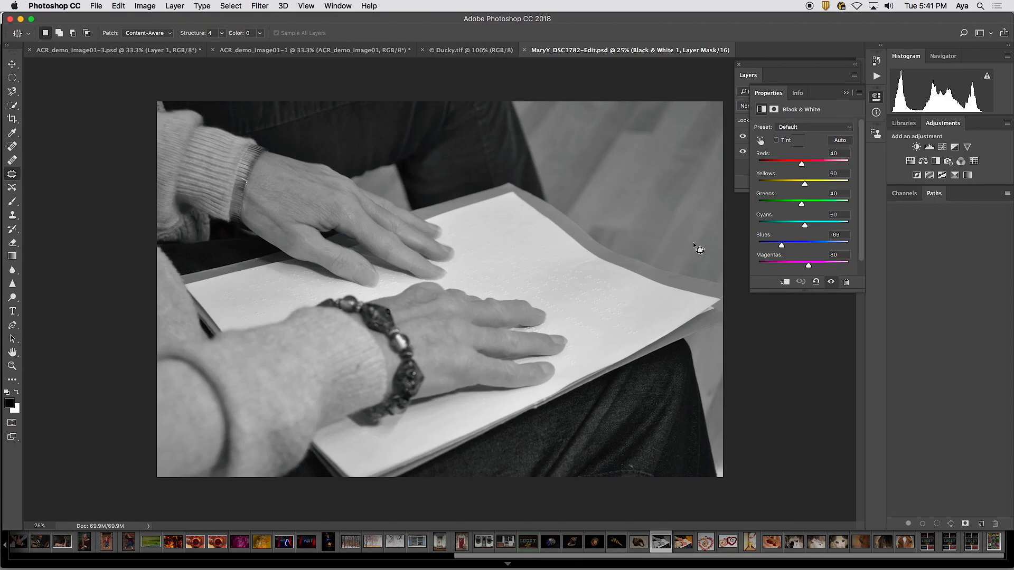
# Step: Bring the Layers panel forward and toggle the Black & White 1 layer's visibility to compare color and monochrome
pyautogui.click(773, 70)
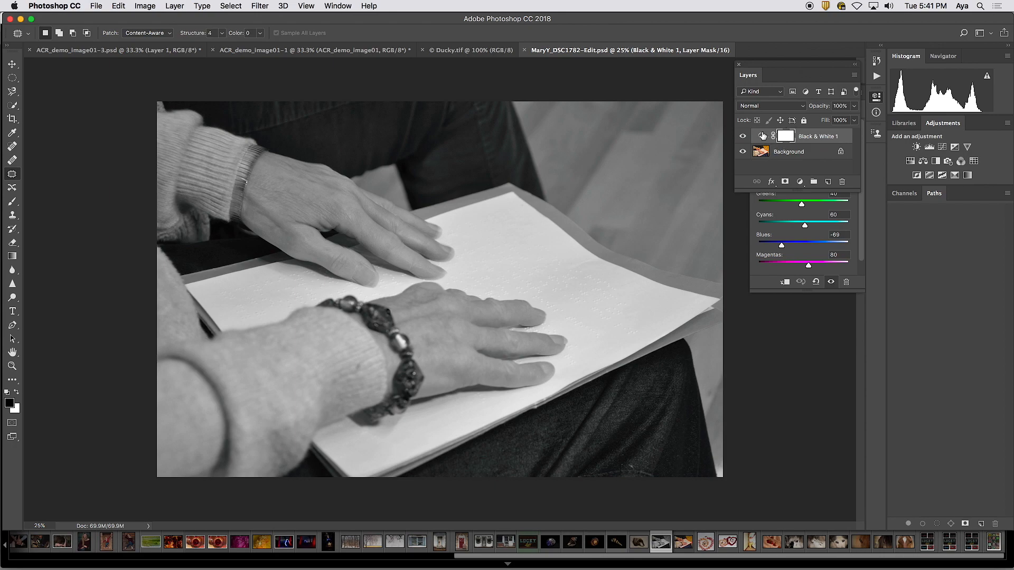
pyautogui.click(744, 137)
pyautogui.click(743, 136)
pyautogui.click(744, 136)
pyautogui.click(744, 136)
pyautogui.click(744, 136)
pyautogui.click(744, 137)
# Step: Draw a freehand oval selection around both hands and the middle of the paper with the Lasso tool
pyautogui.click(16, 105)
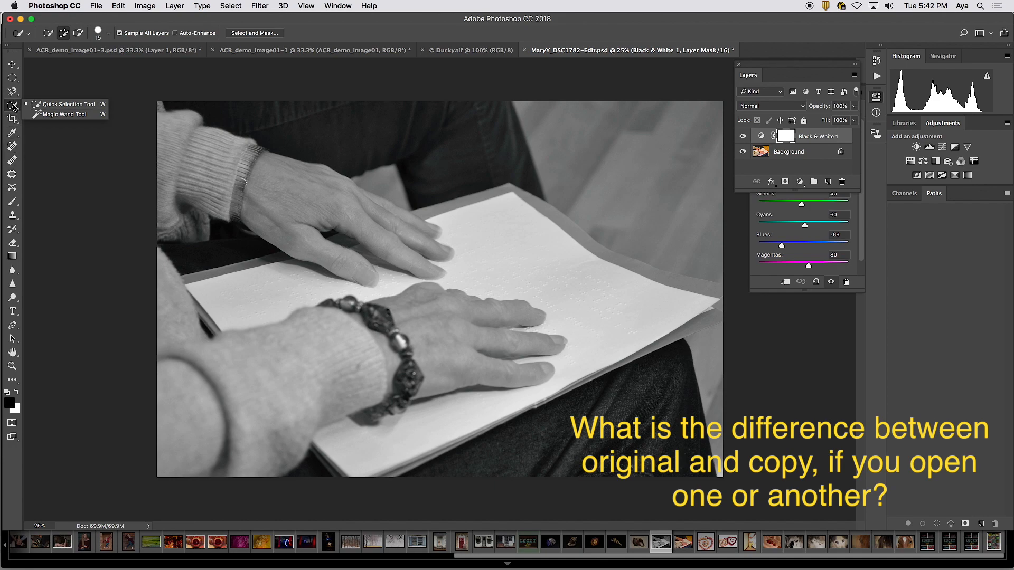
pyautogui.click(14, 105)
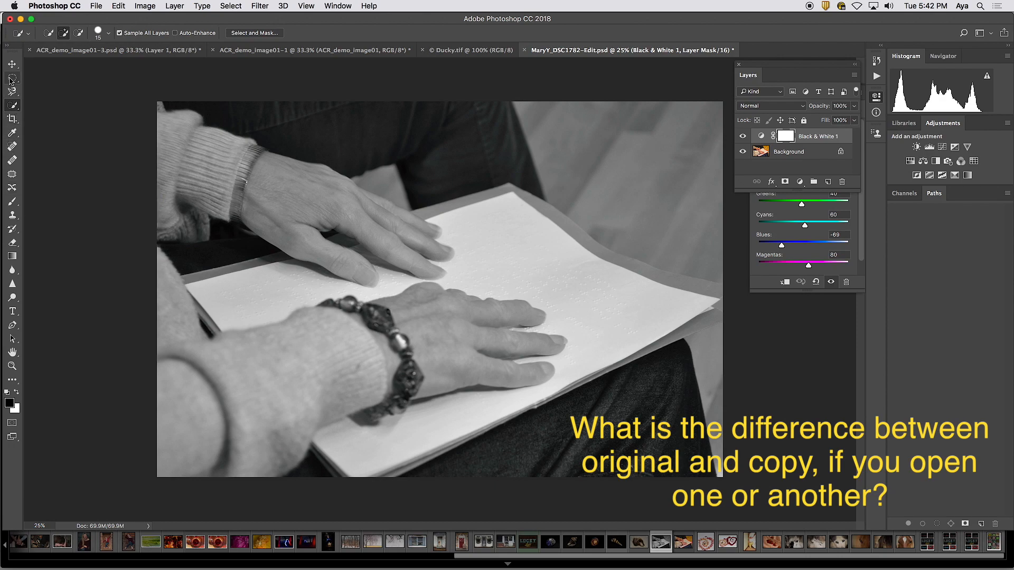
pyautogui.click(11, 80)
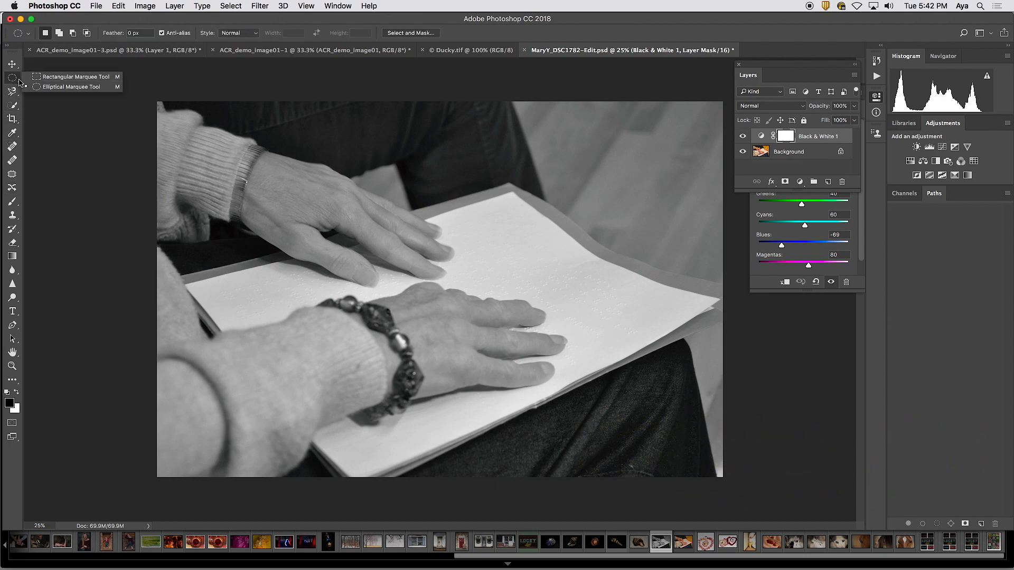
pyautogui.click(11, 93)
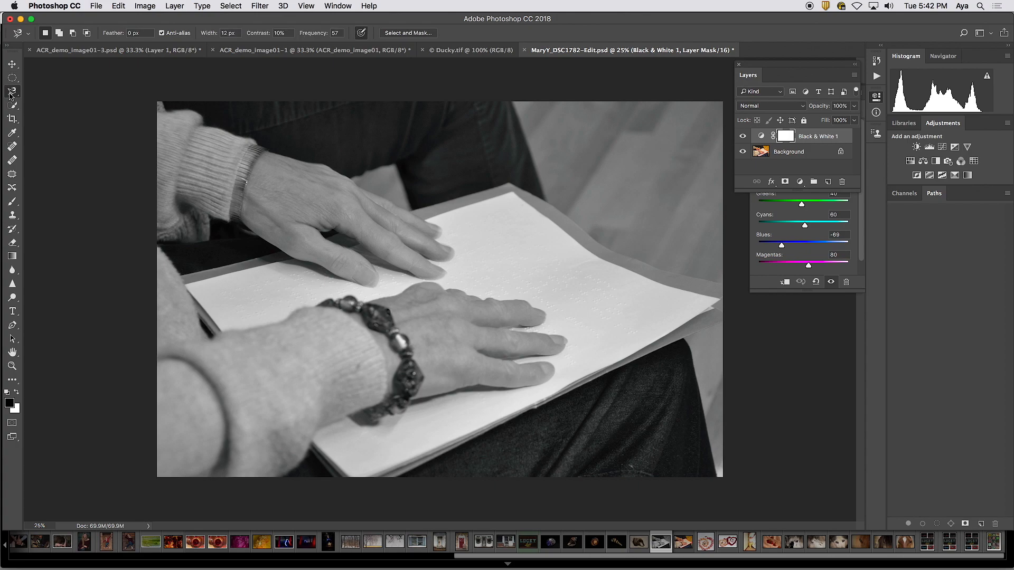
pyautogui.click(37, 92)
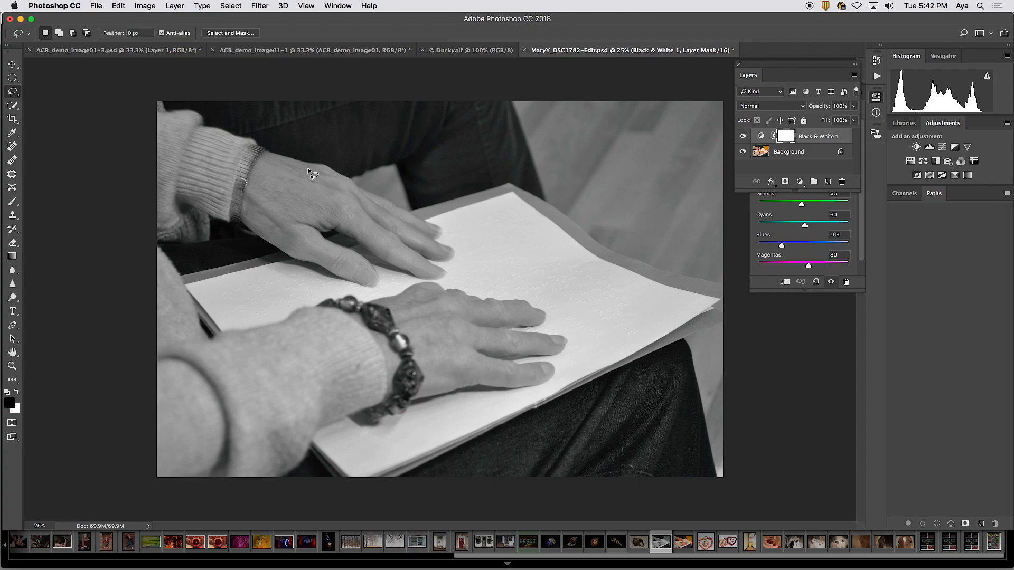
pyautogui.moveTo(324, 165)
pyautogui.mouseDown()
pyautogui.moveTo(461, 142)
pyautogui.moveTo(548, 172)
pyautogui.moveTo(575, 279)
pyautogui.moveTo(526, 393)
pyautogui.moveTo(449, 432)
pyautogui.moveTo(363, 421)
pyautogui.moveTo(319, 388)
pyautogui.moveTo(295, 328)
pyautogui.moveTo(290, 249)
pyautogui.moveTo(325, 166)
pyautogui.mouseUp()
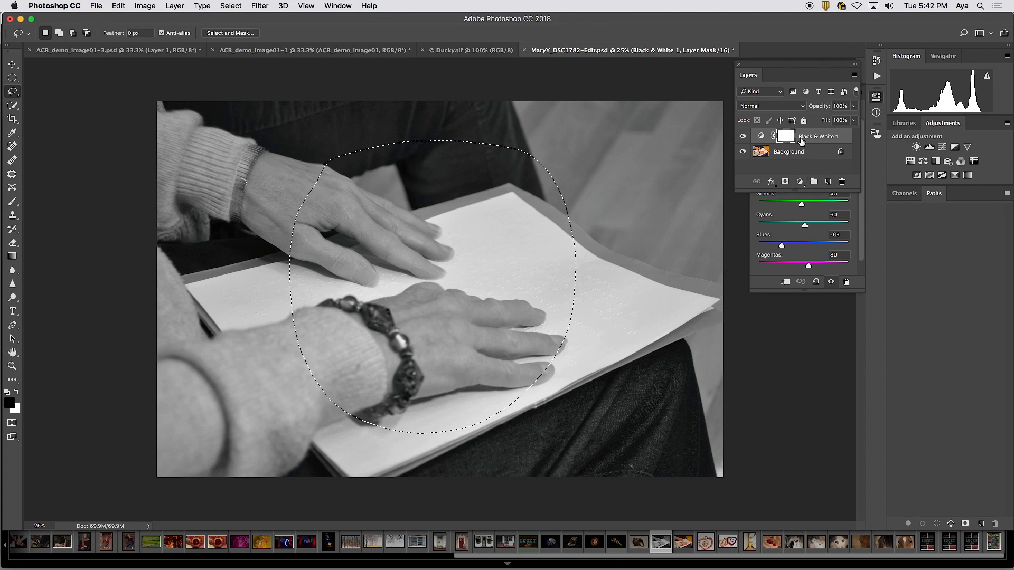
# Step: Paint black inside the selection on the Black & White 1 layer mask with an 800 px brush, and deselect
pyautogui.click(792, 139)
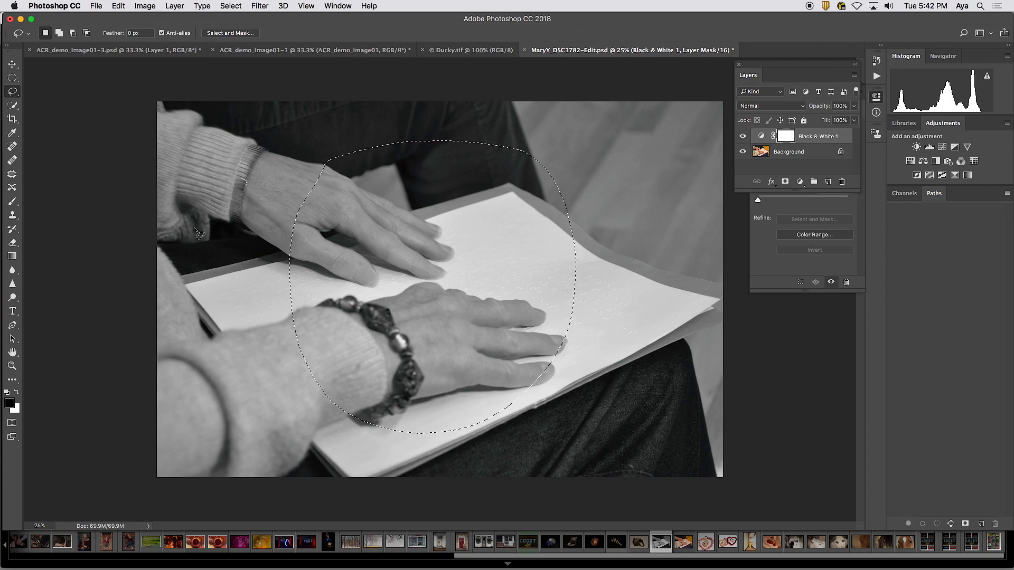
pyautogui.click(12, 201)
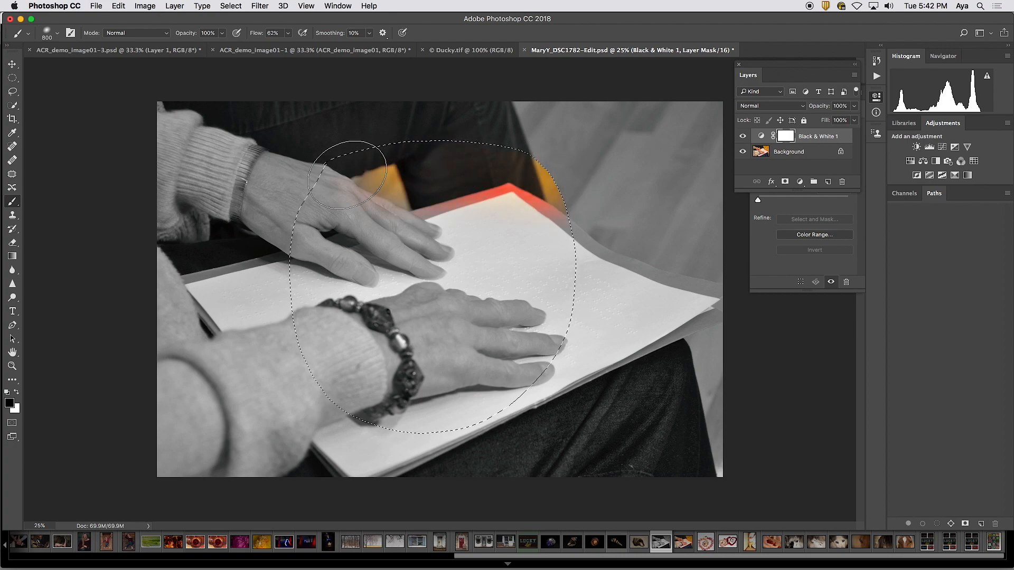
pyautogui.moveTo(508, 179)
pyautogui.mouseDown()
pyautogui.moveTo(587, 211)
pyautogui.moveTo(542, 241)
pyautogui.mouseUp()
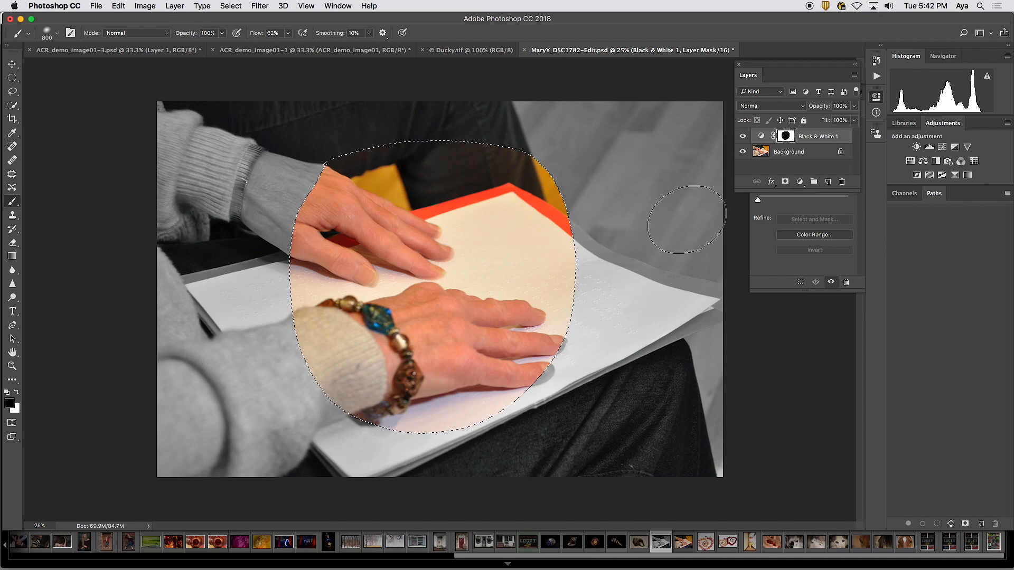
pyautogui.press('super+d')
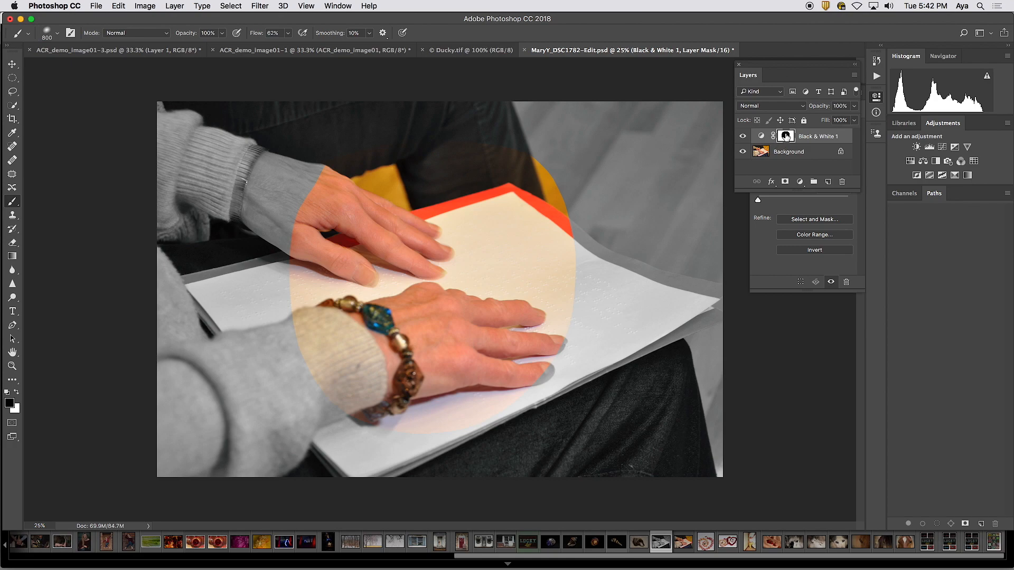
# Step: Move the Layers panel below Properties, feather the Black & White 1 mask by 183.7 px, and save the PSD
pyautogui.moveTo(771, 66); pyautogui.dragTo(778, 313)
pyautogui.moveTo(759, 200); pyautogui.dragTo(830, 201)
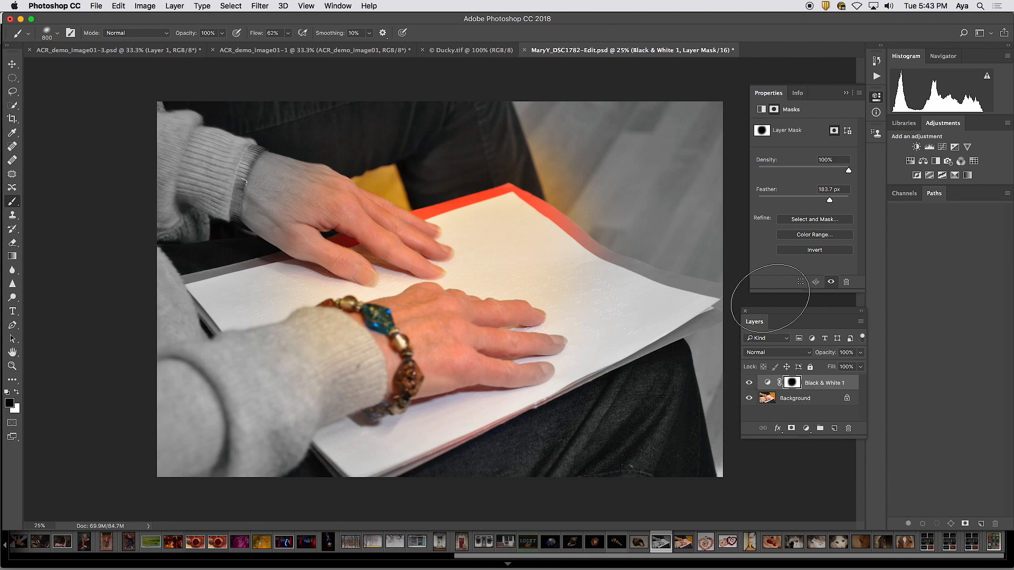
pyautogui.press('super+s')
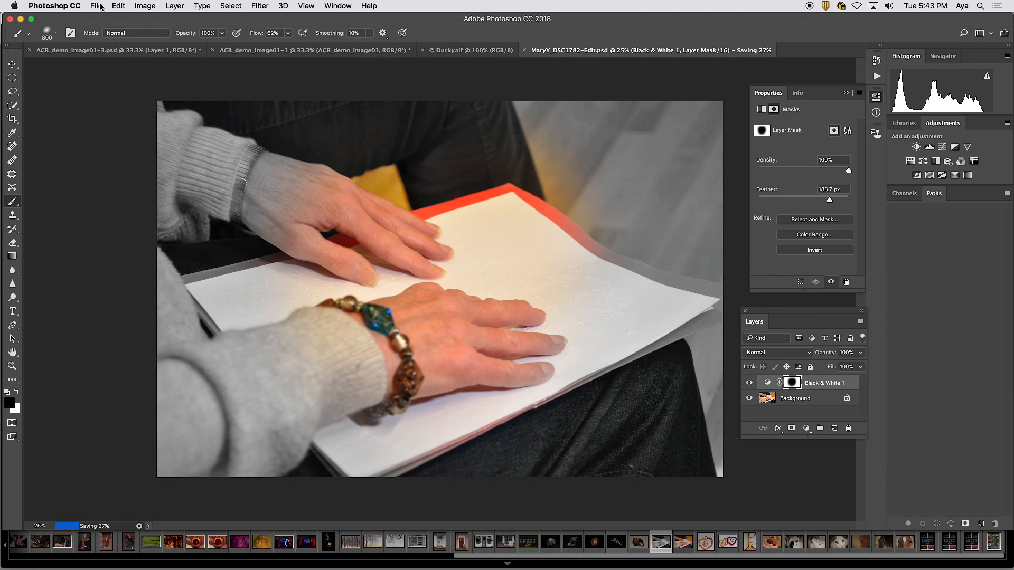
pyautogui.click(97, 6)
pyautogui.click(97, 6)
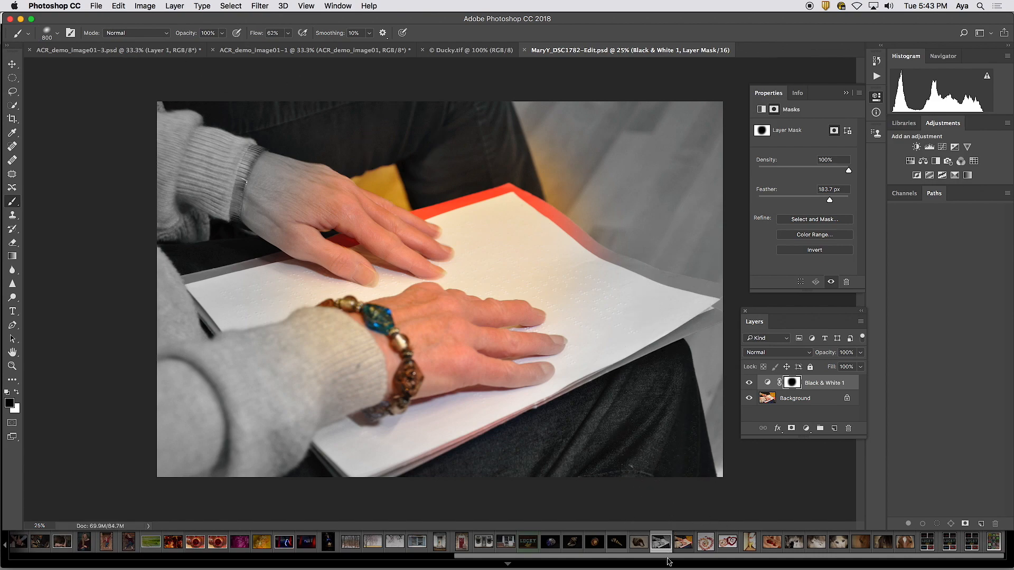
# Step: Switch to Lightroom and compare the updated PSD with the original color photo in Survey view
pyautogui.click(668, 563)
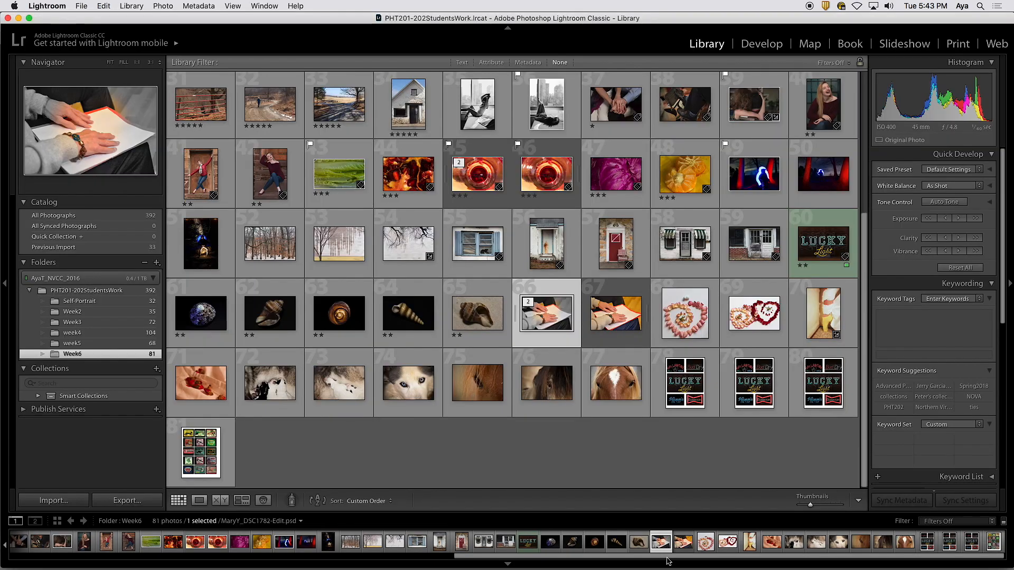
pyautogui.keyDown('super'); pyautogui.click(588, 323); pyautogui.keyUp('super')
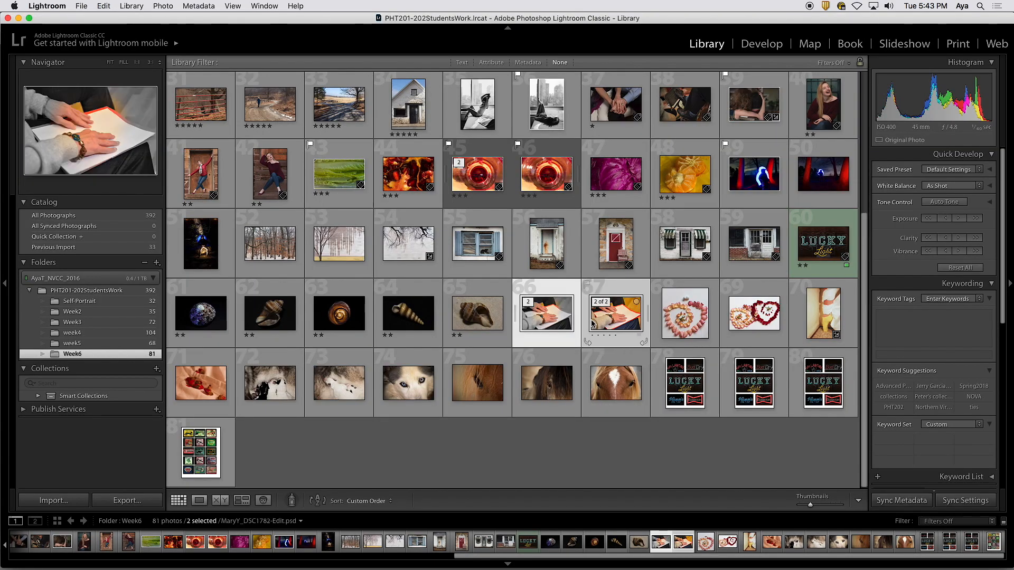
pyautogui.press('n')
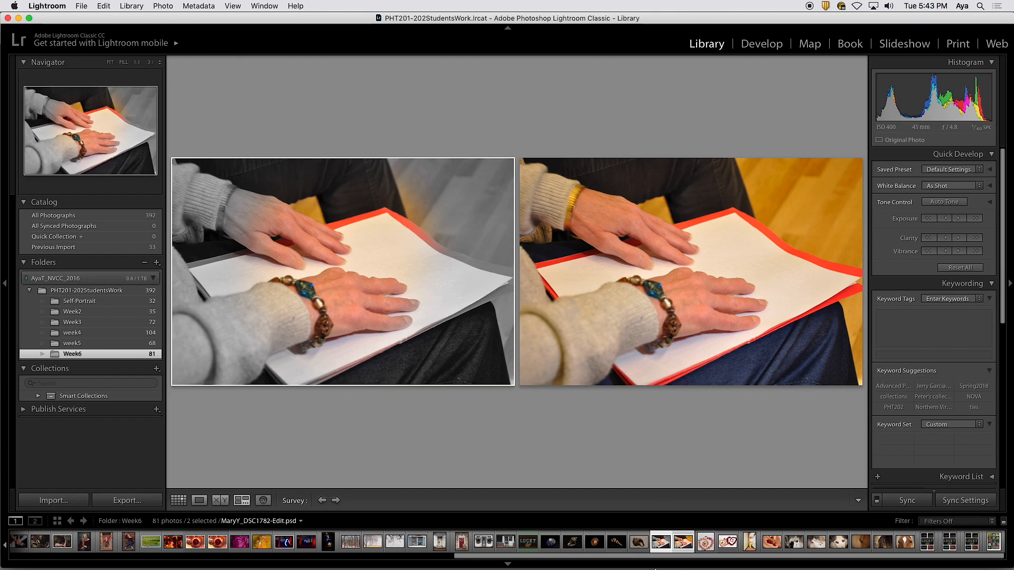
pyautogui.moveTo(655, 569)
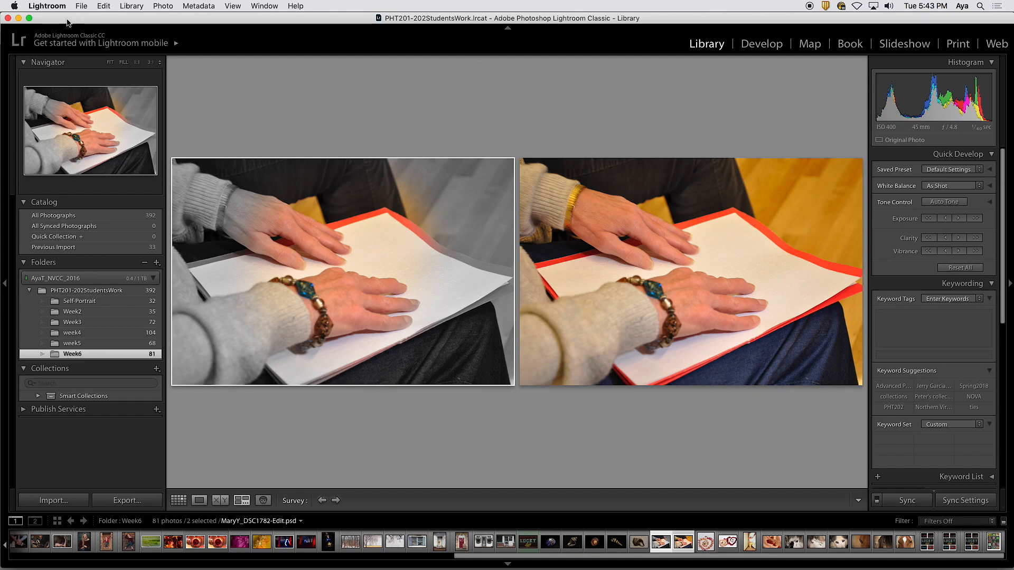
# Step: Minimize Lightroom, switch to Photoshop, and open the ACR_demo_image01 smart object of the woman in the hat in Camera Raw
pyautogui.click(17, 18)
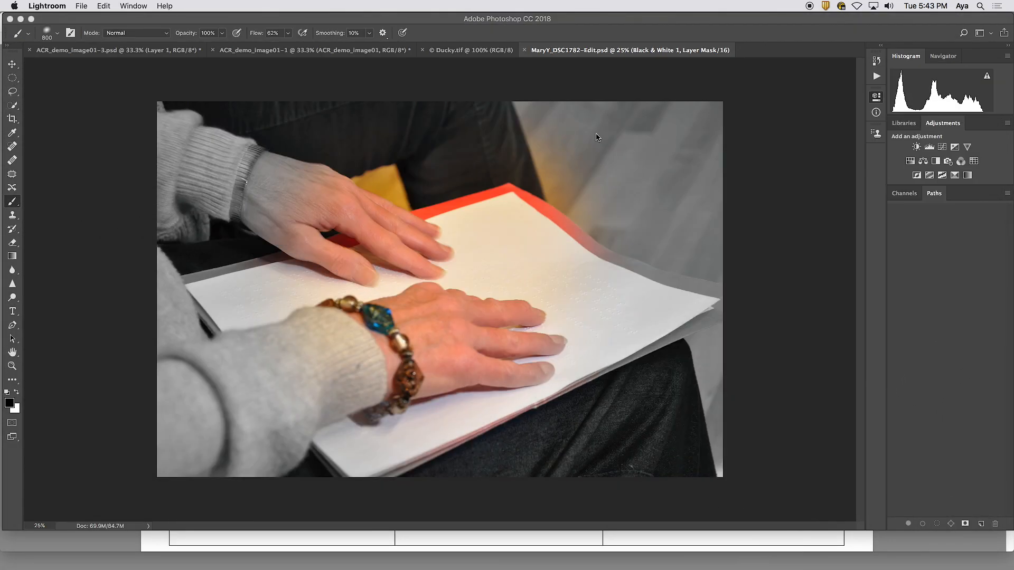
pyautogui.click(780, 19)
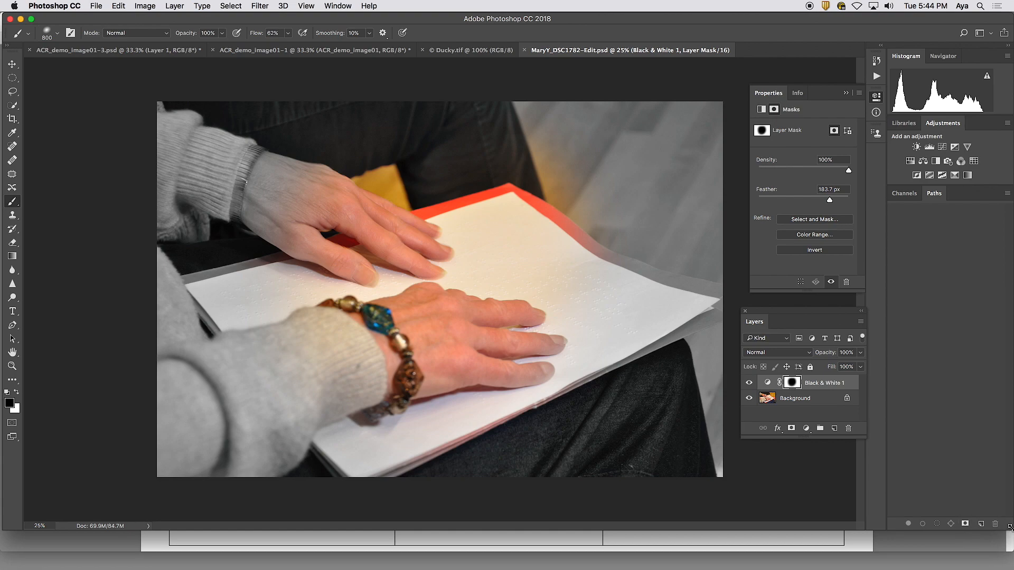
pyautogui.moveTo(1010, 527); pyautogui.dragTo(1003, 530)
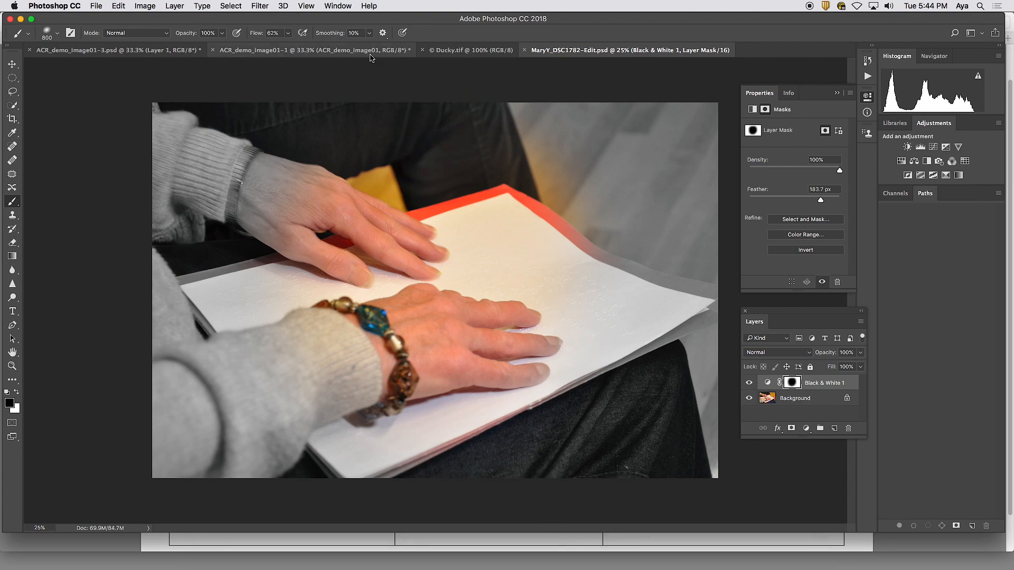
pyautogui.click(370, 50)
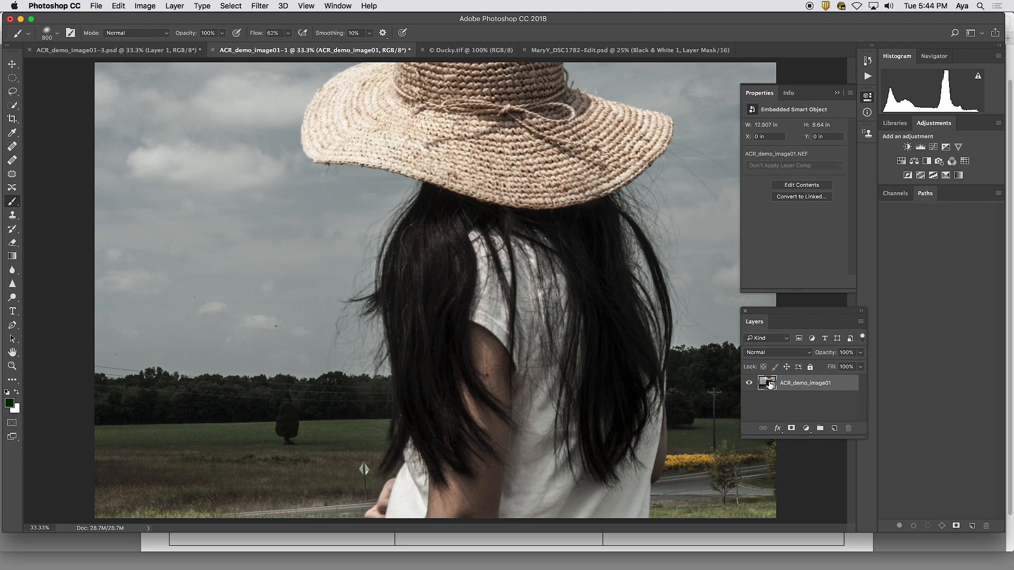
pyautogui.doubleClick(770, 386)
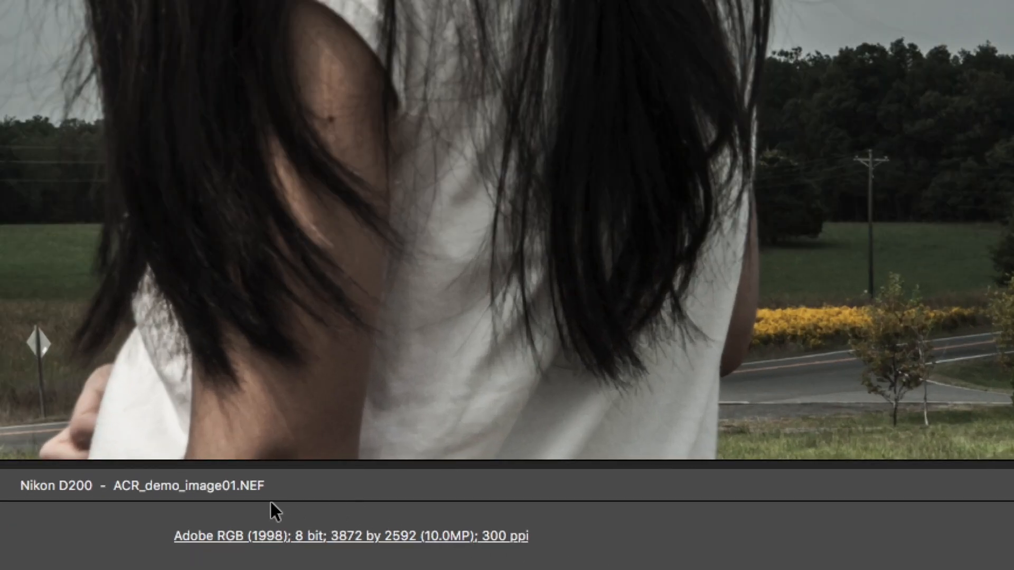
# Step: Examine the available color spaces in Camera Raw's Workflow Options, keeping Adobe RGB (1998)
pyautogui.click(354, 531)
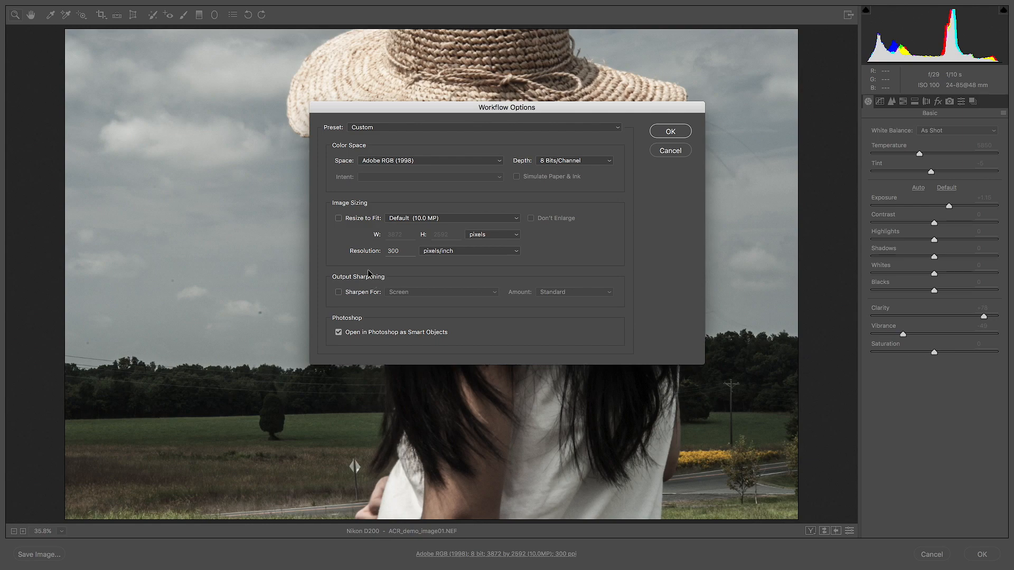
pyautogui.click(401, 162)
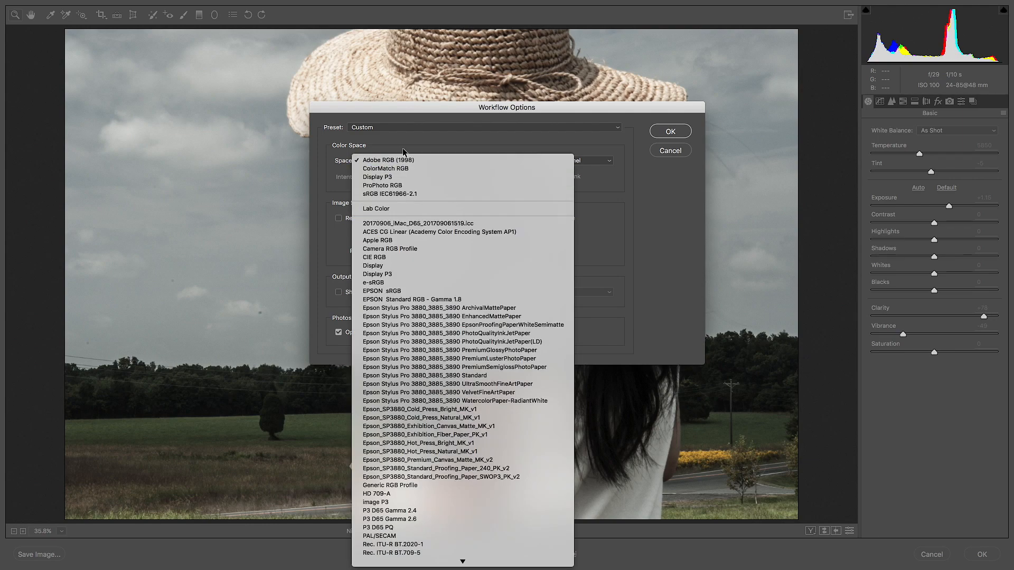
pyautogui.click(404, 150)
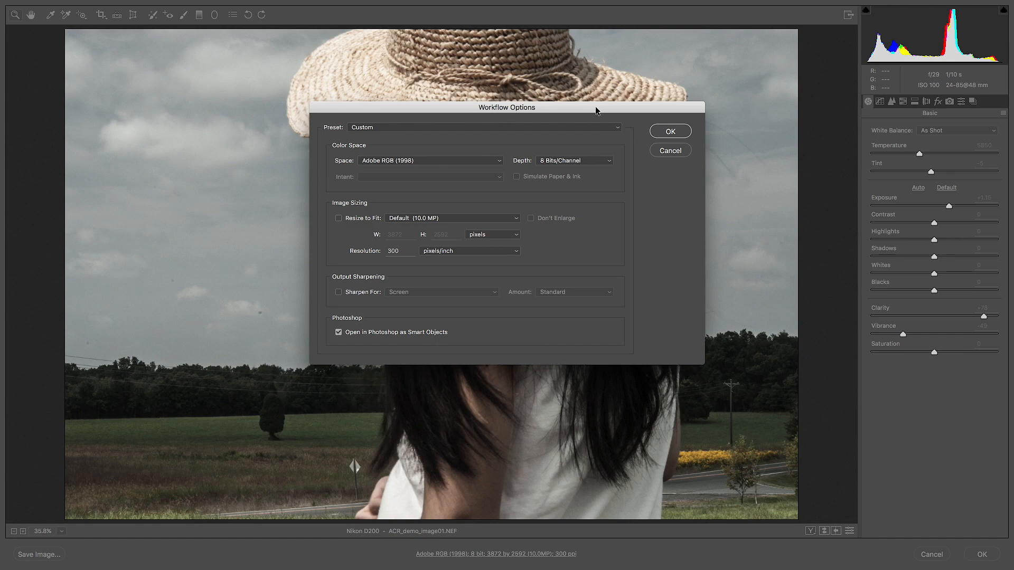
pyautogui.click(668, 133)
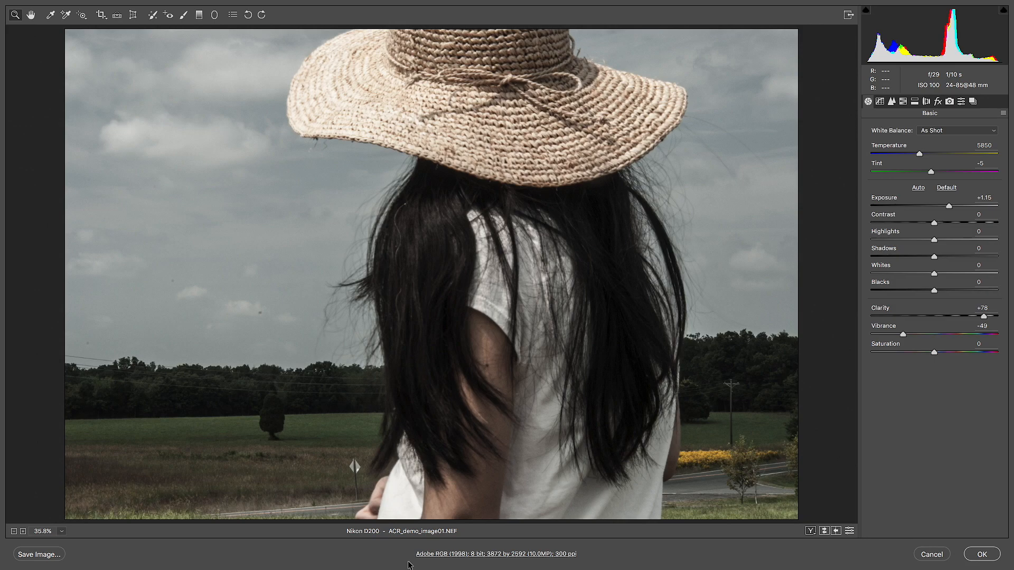
# Step: Set Camera Raw's output color space to ProPhoto RGB in Workflow Options and apply it to the smart object
pyautogui.click(438, 556)
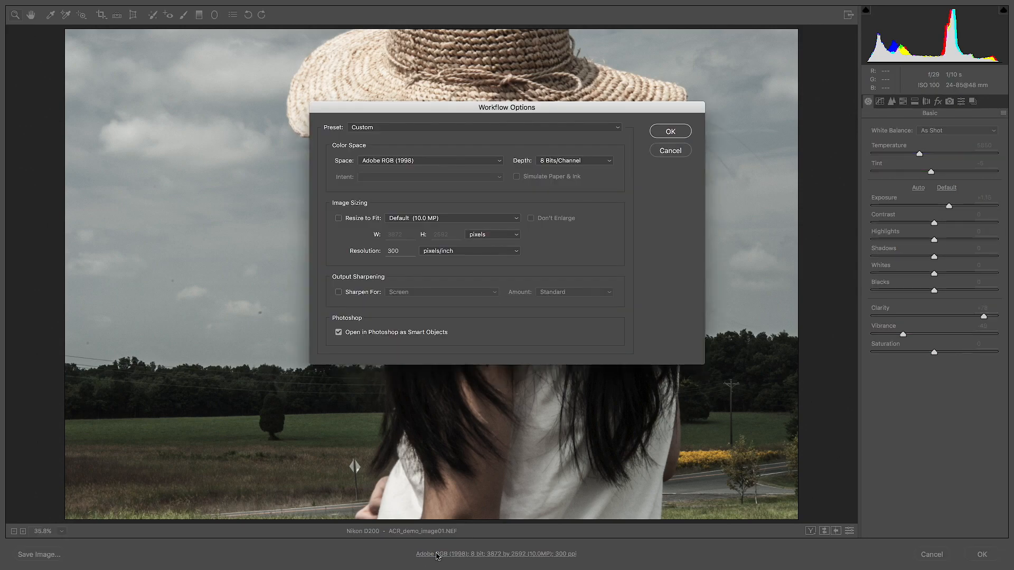
pyautogui.click(424, 164)
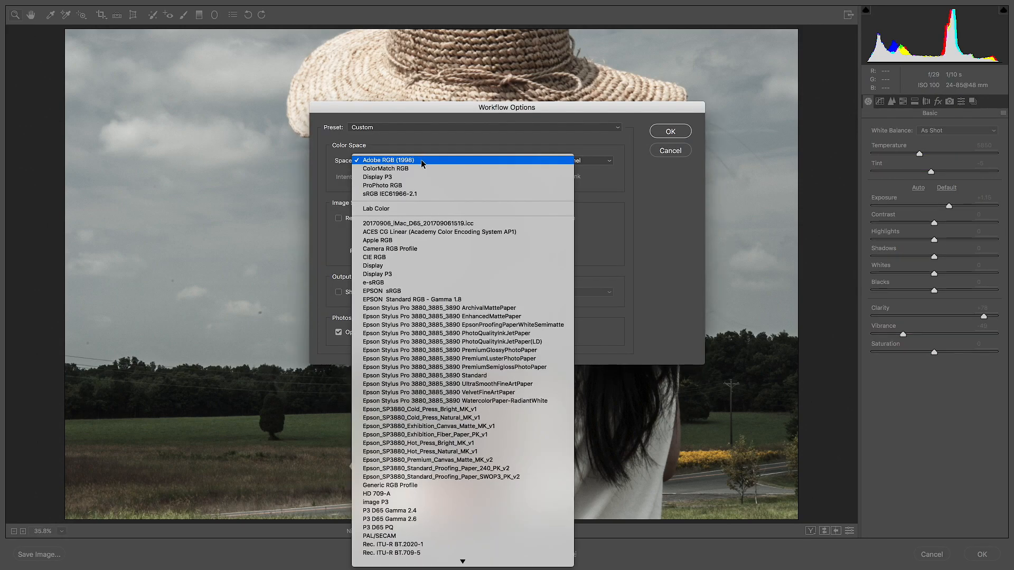
pyautogui.click(421, 185)
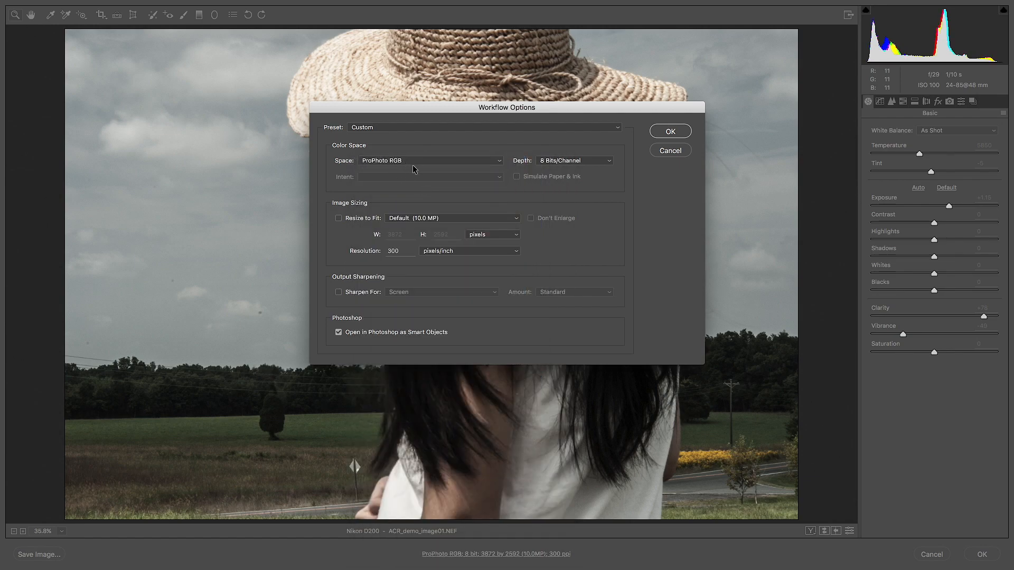
pyautogui.moveTo(521, 114); pyautogui.dragTo(494, 77)
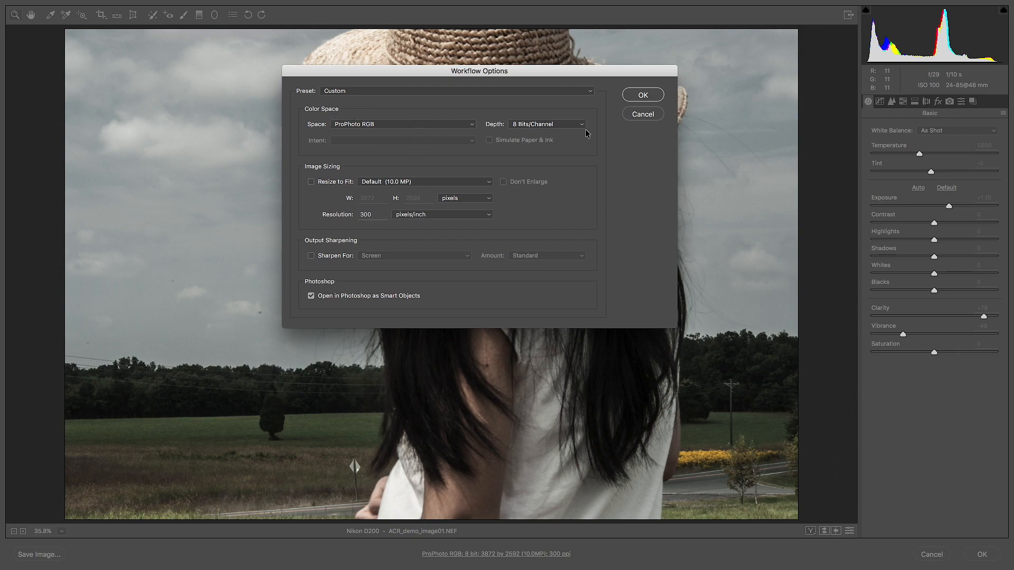
pyautogui.click(644, 95)
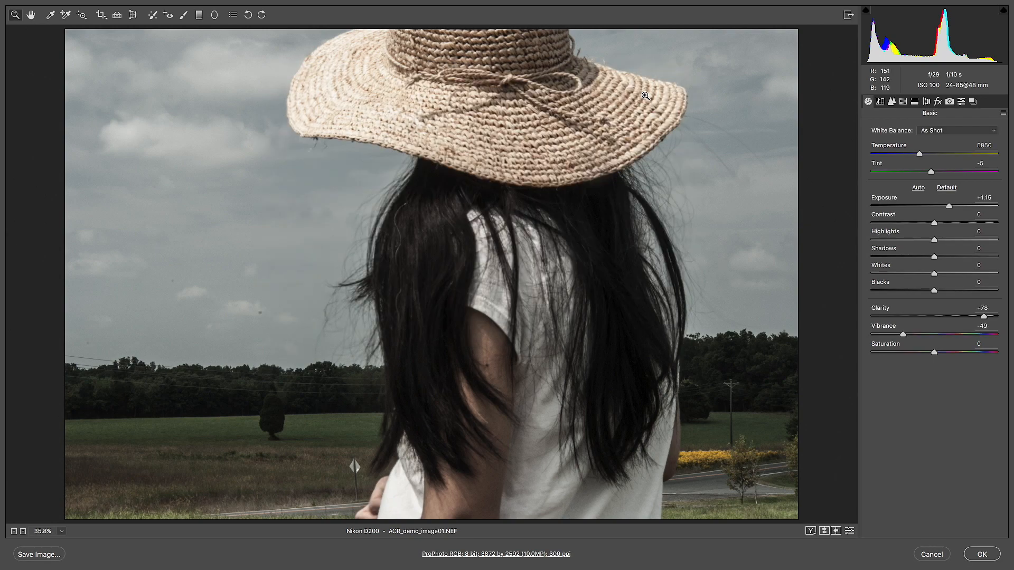
pyautogui.click(983, 555)
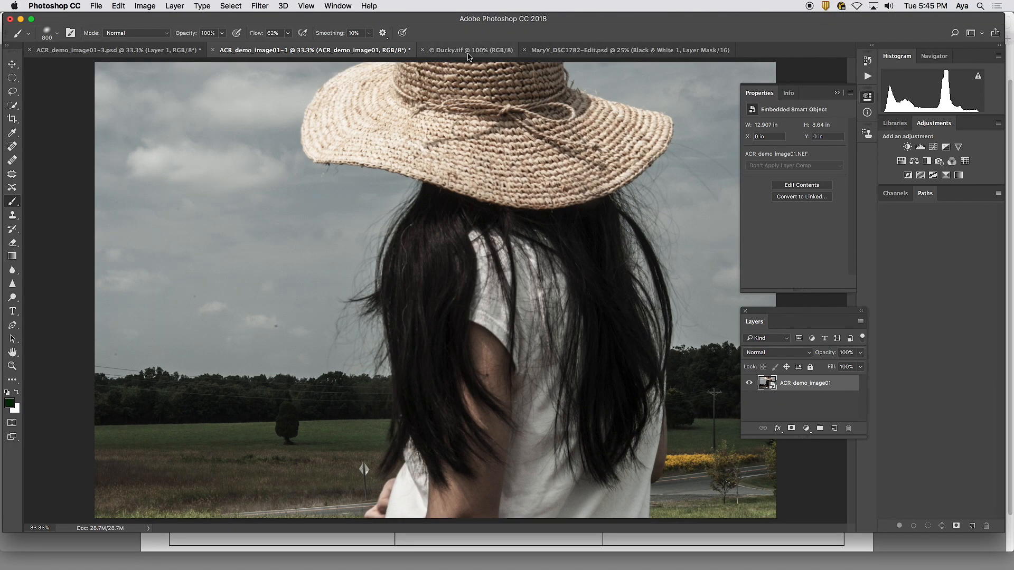
# Step: Bring up the Ducky.tif document in Photoshop and switch to Lightroom's Develop module
pyautogui.click(480, 51)
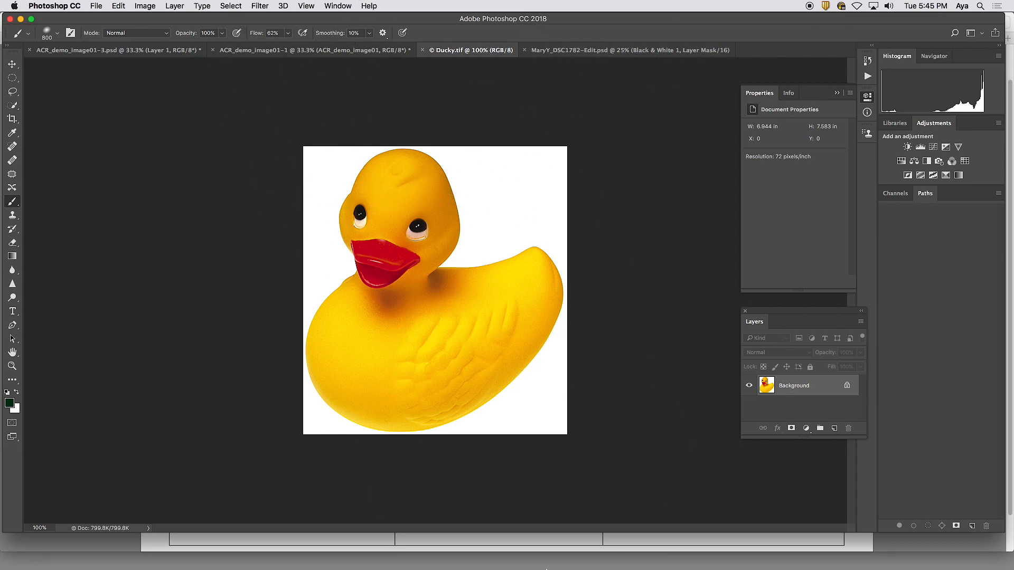
pyautogui.moveTo(540, 569)
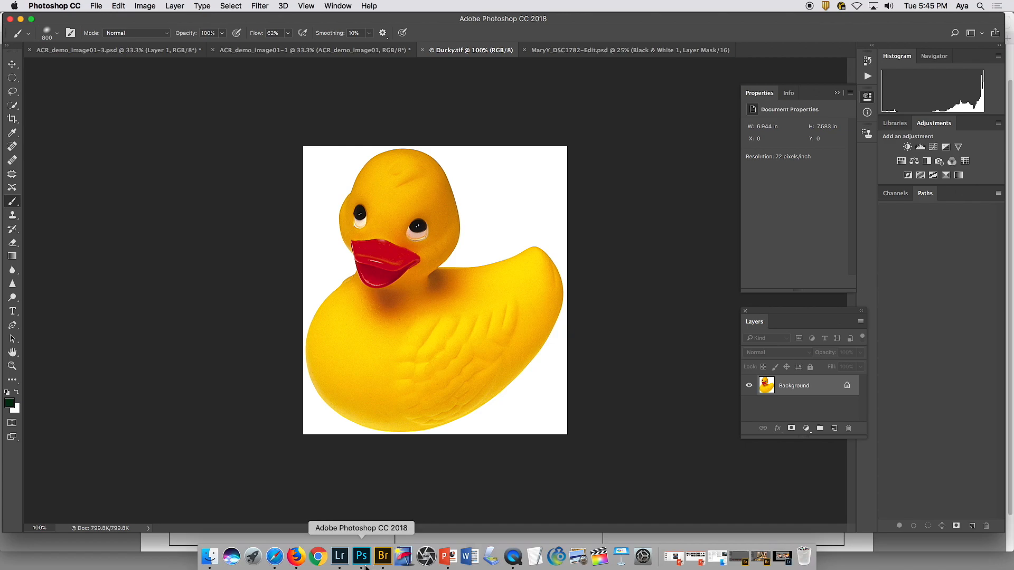
pyautogui.click(340, 556)
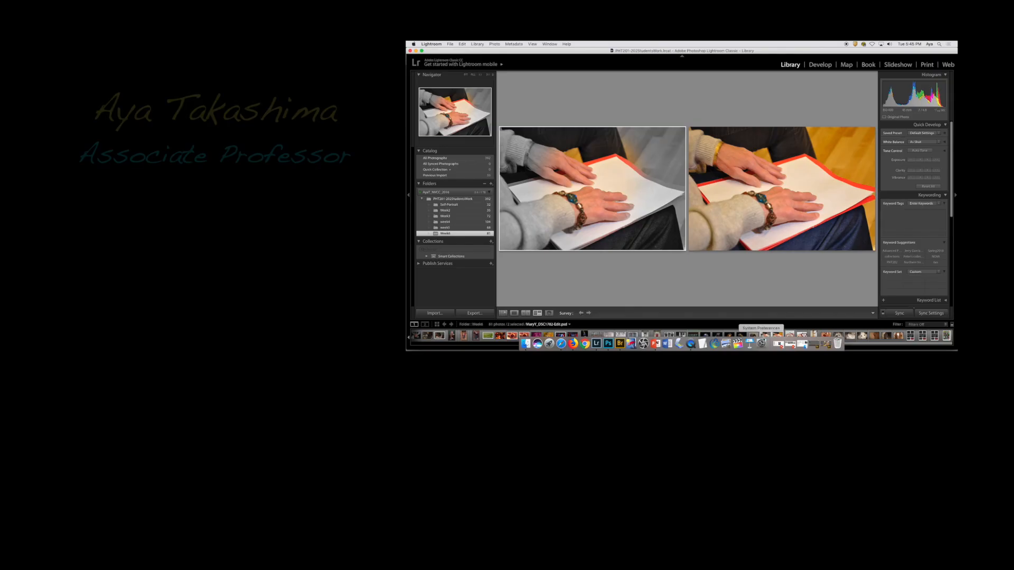
pyautogui.click(822, 66)
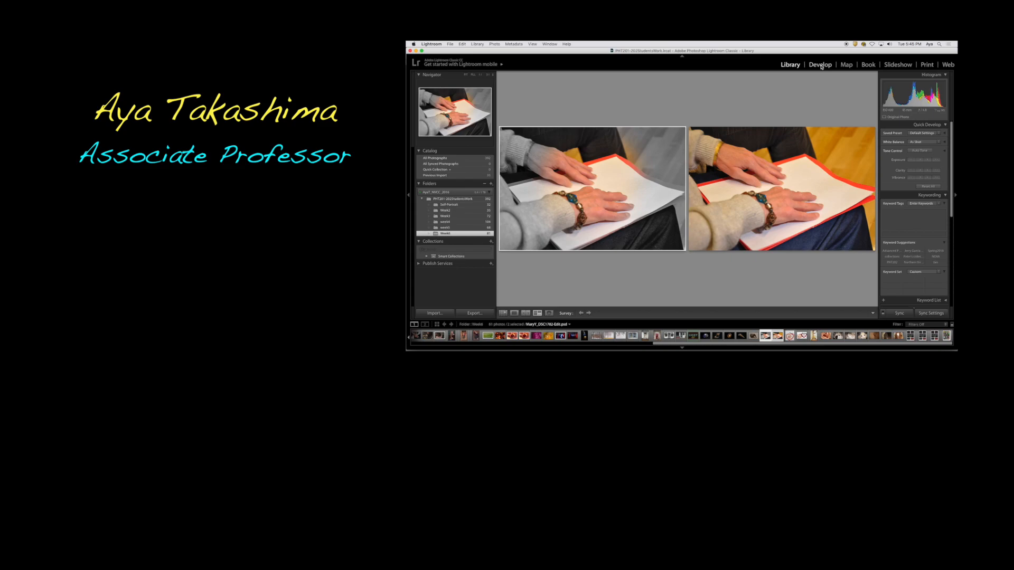